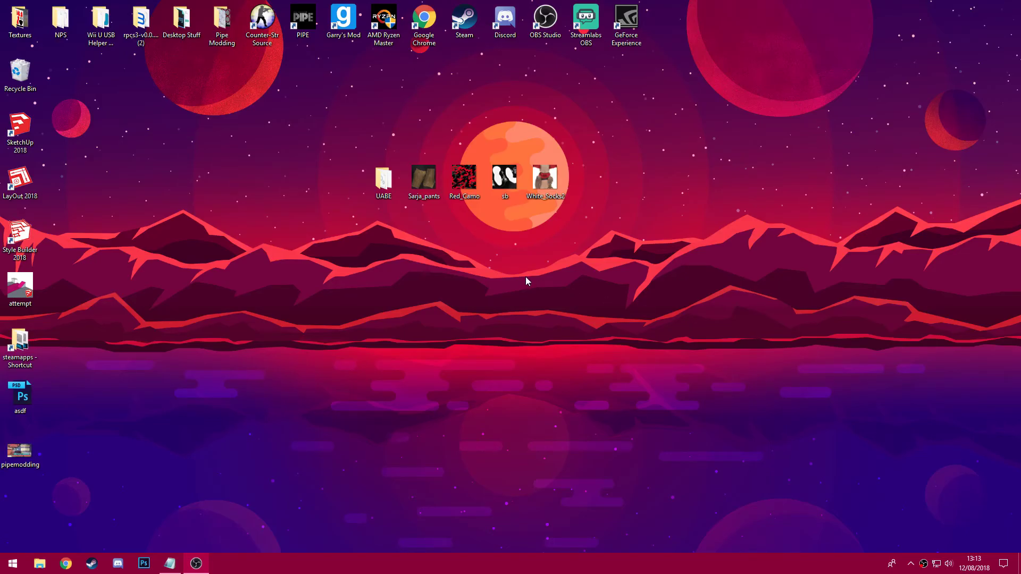
left_click_drag(580, 175, 423, 179)
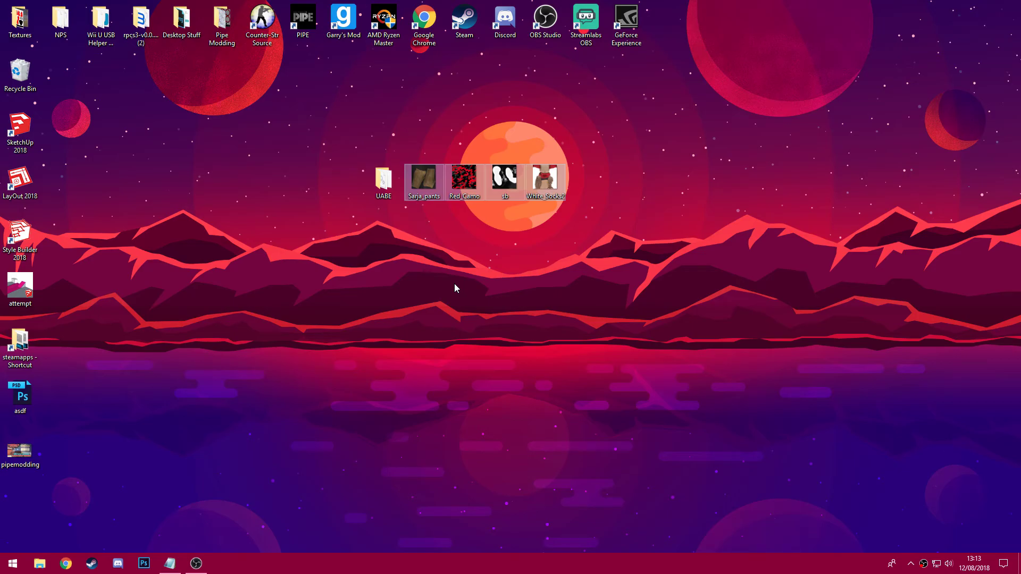
left_click(399, 394)
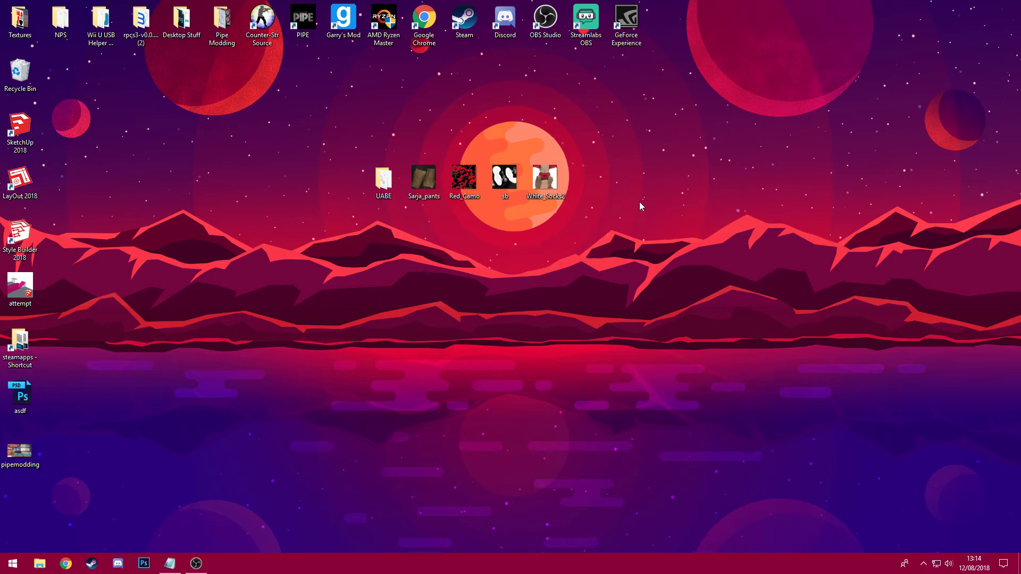
left_click_drag(635, 200, 550, 178)
Step: Bring up the Notepad modding notes, move them clear of the desktop files and highlight the UABE download link
key("alt+Tab")
left_click(414, 176)
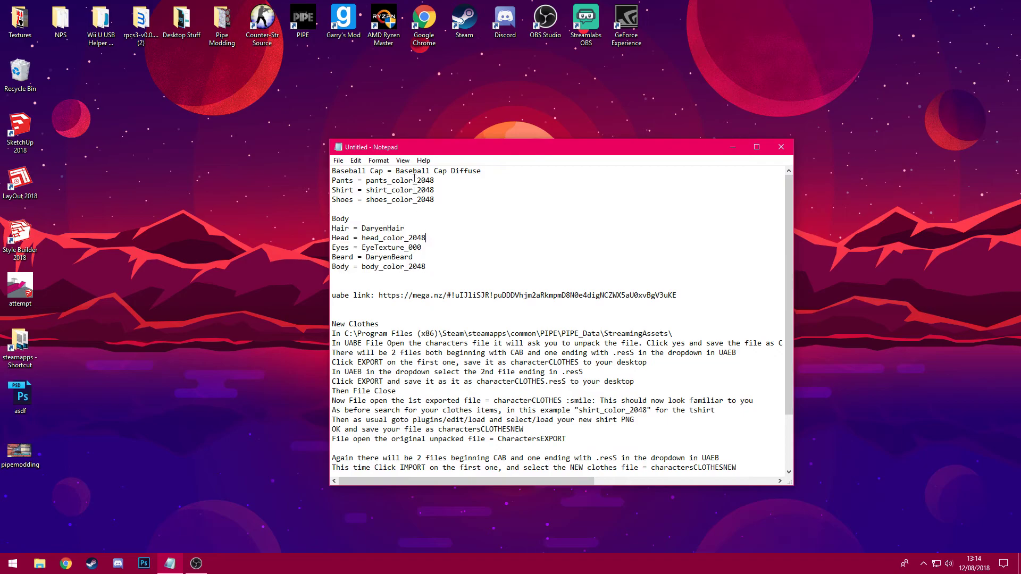
left_click(423, 160)
left_click_drag(542, 155, 831, 156)
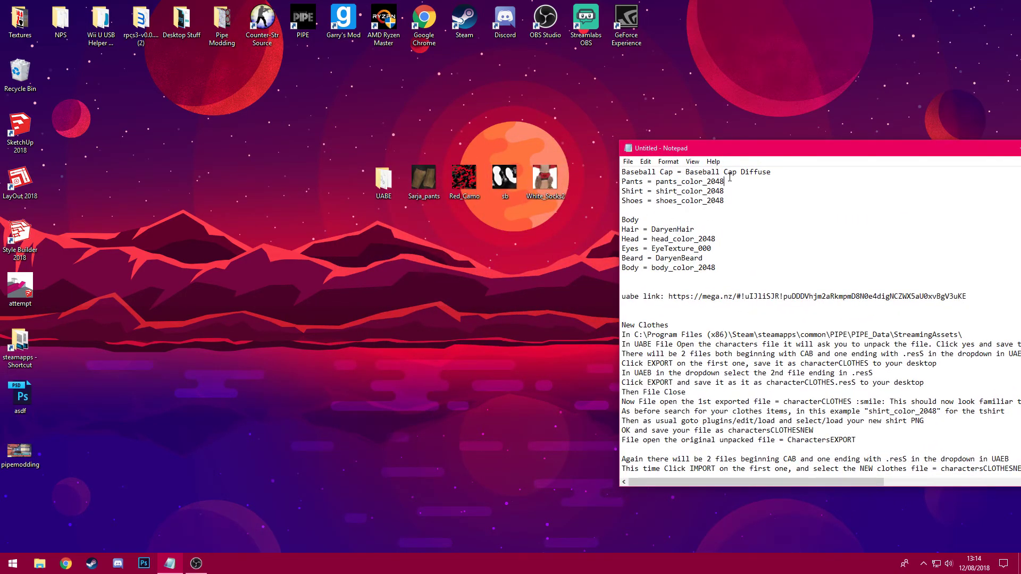
left_click_drag(659, 151, 554, 71)
left_click_drag(871, 213, 570, 219)
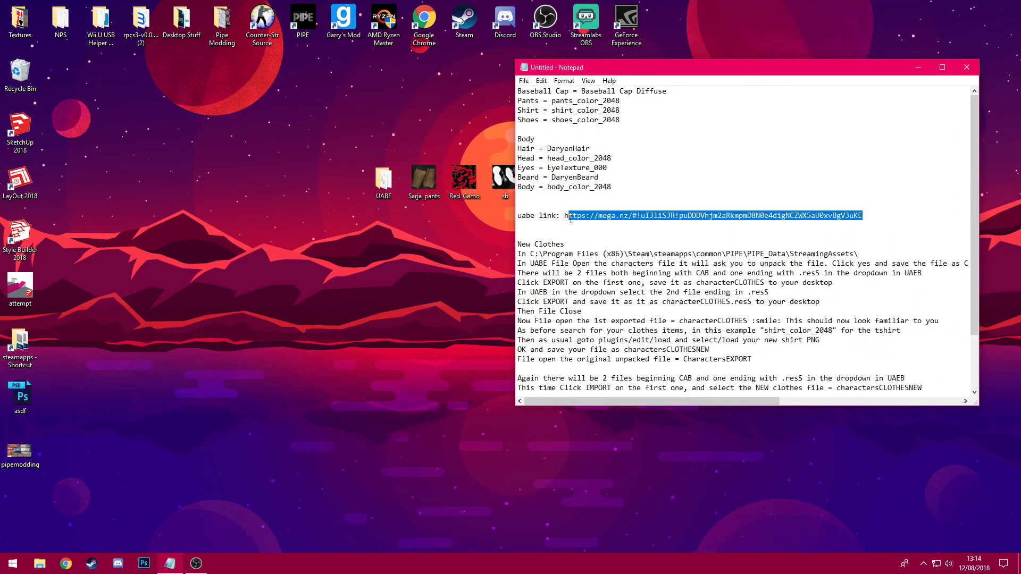
scroll(661, 338, "down", 3)
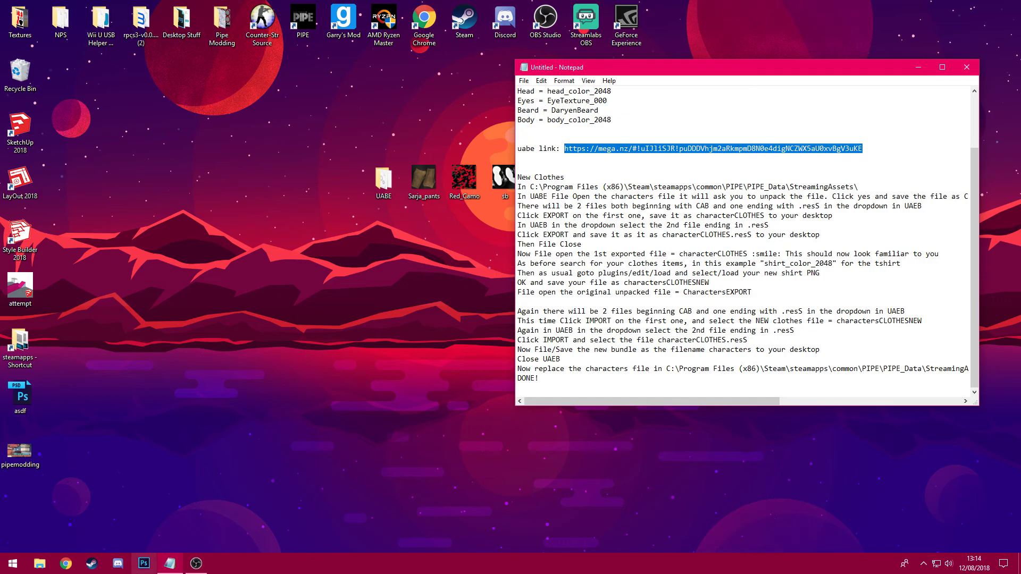
Step: Switch to Discord and look up the Unity Asset Bundle Extractor download links in the Pipeworks server's programs channel
left_click(125, 564)
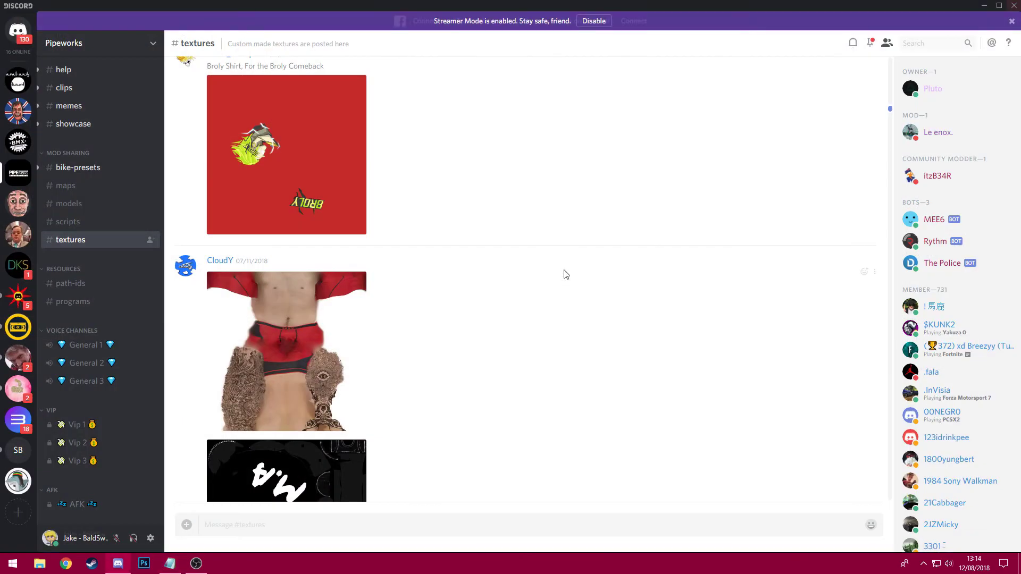
scroll(283, 350, "down", 3)
scroll(284, 350, "down", 4)
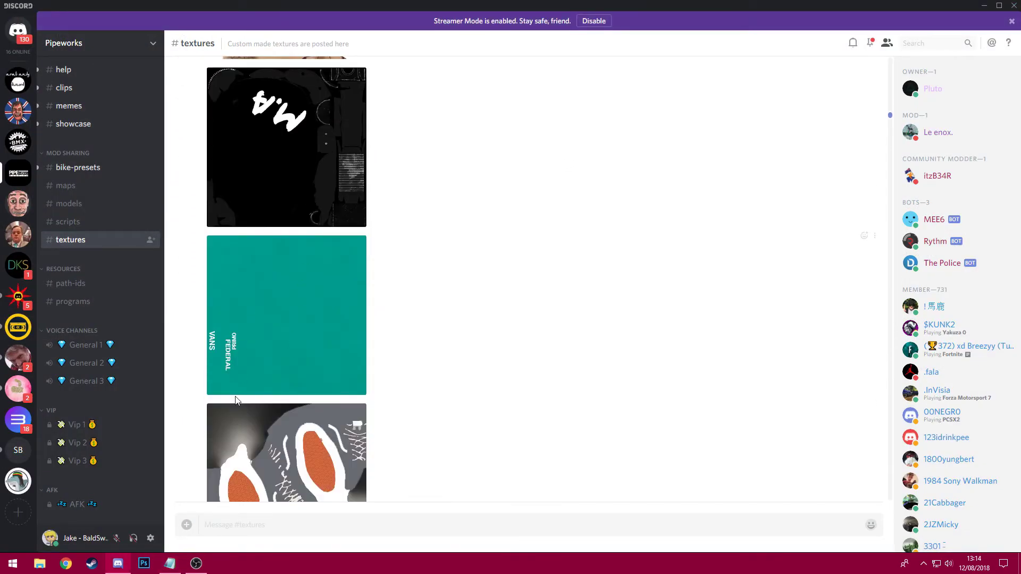
left_click(73, 301)
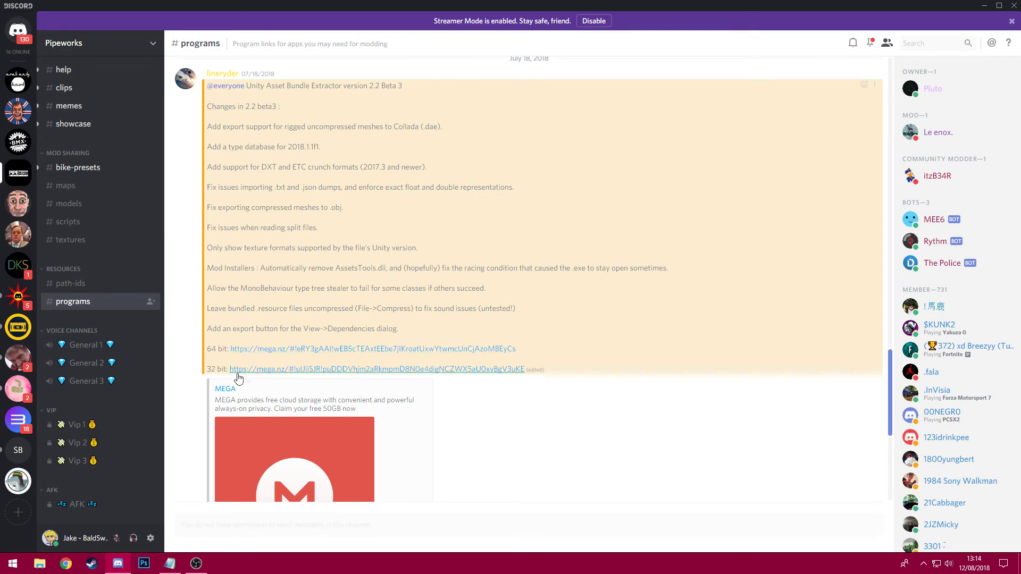
left_click(984, 6)
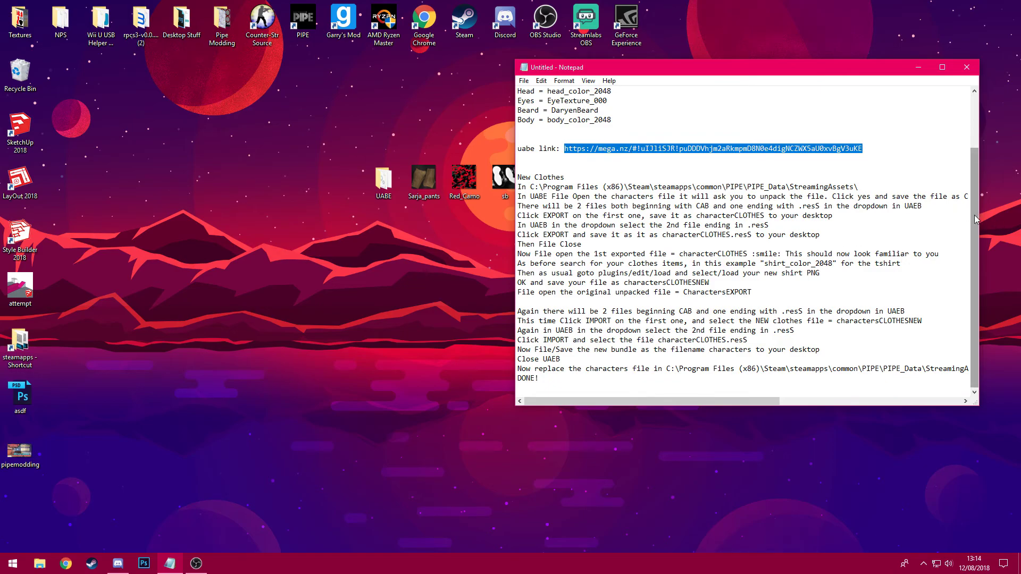
Step: Enlarge the notes window, highlight the line with the PIPE StreamingAssets folder path, and minimize the notes
left_click_drag(978, 404, 1016, 450)
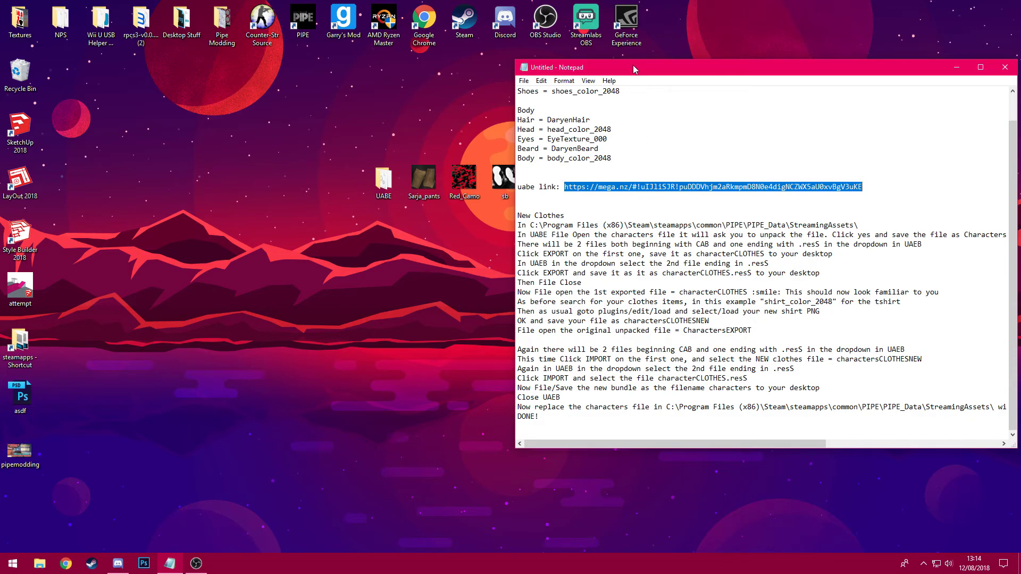
left_click_drag(633, 69, 378, 55)
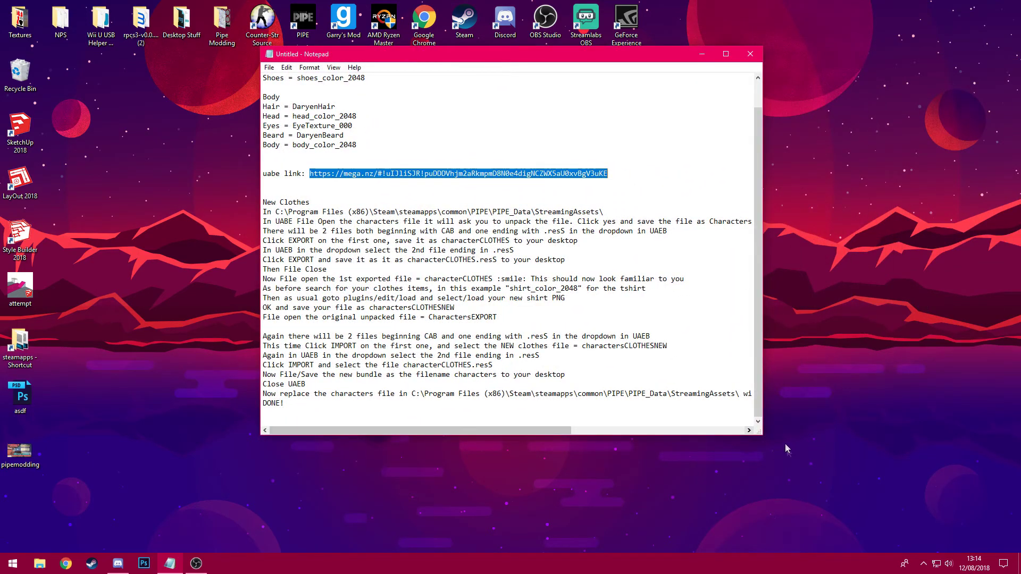
left_click_drag(760, 434, 852, 512)
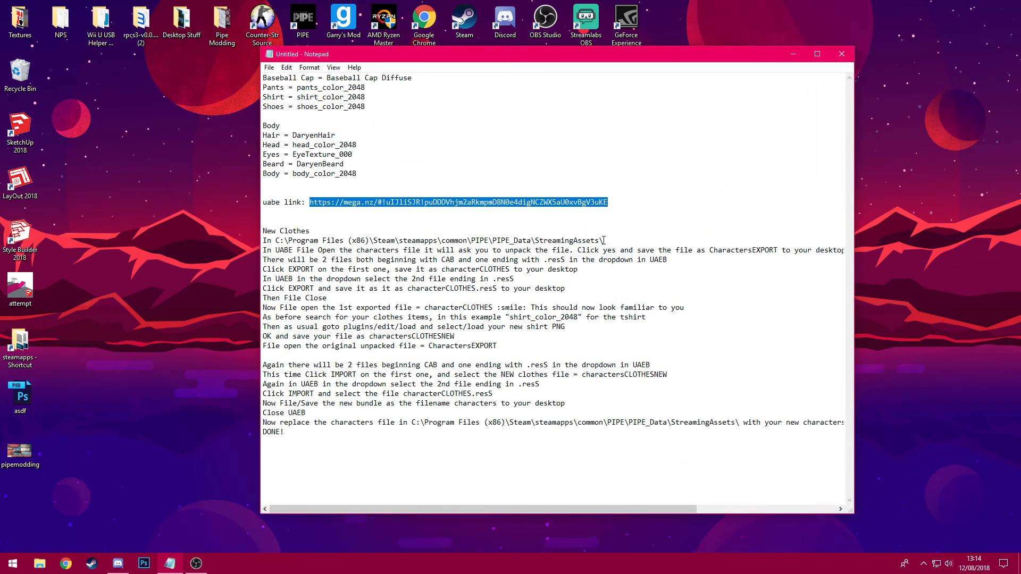
left_click_drag(604, 240, 229, 240)
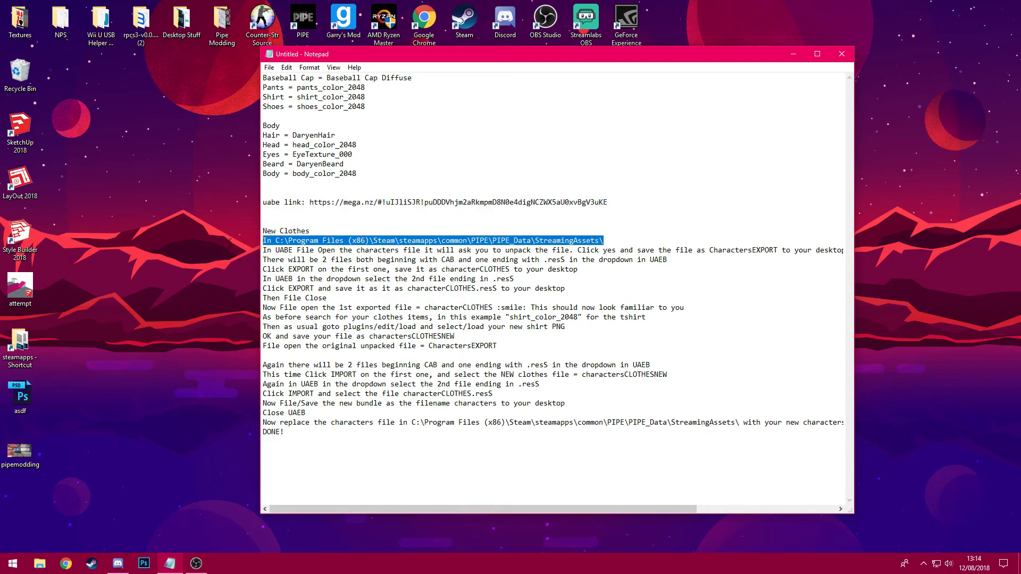
left_click(789, 49)
Step: Switch to Steam and open the game library
left_click(924, 557)
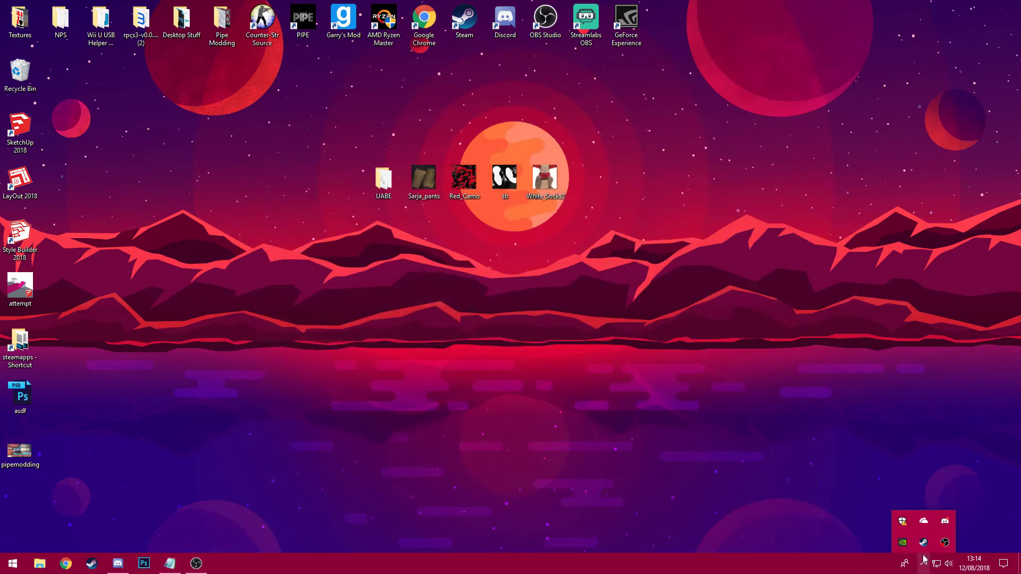
right_click(922, 543)
left_click(789, 463)
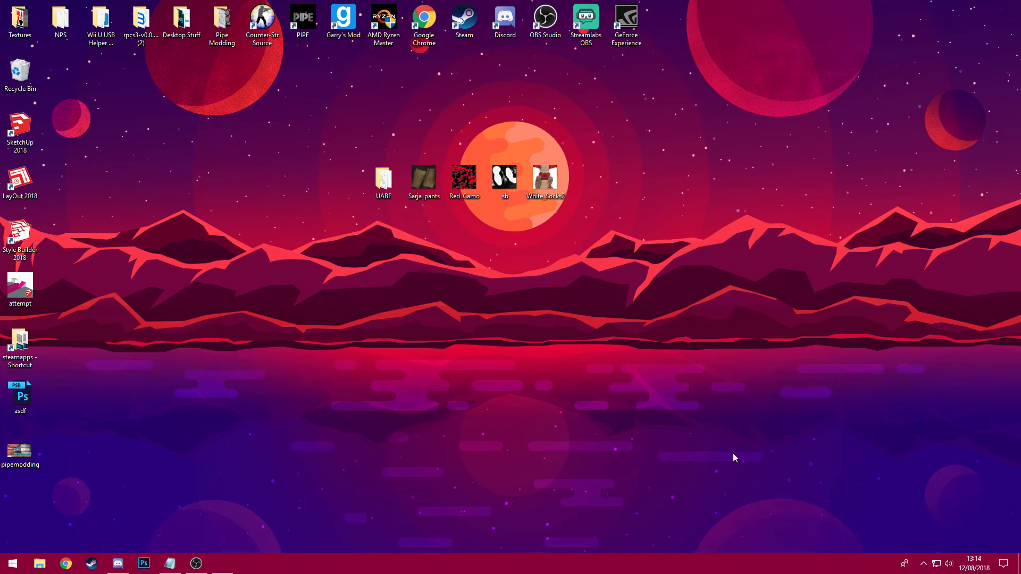
Step: Open the local files folder of PIPE from its game properties and close the Steam library window
scroll(70, 359, "down", 13)
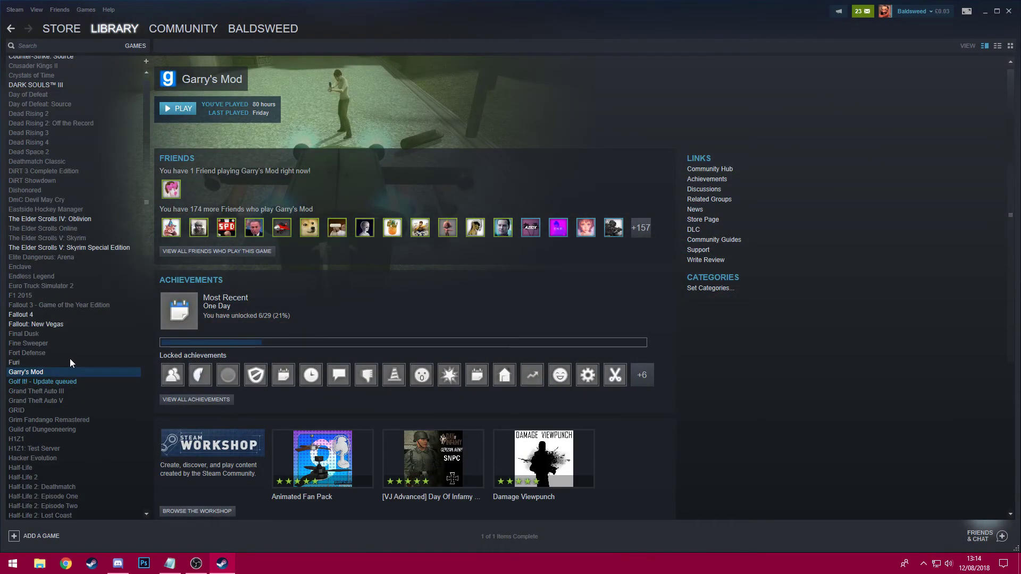
scroll(66, 368, "down", 5)
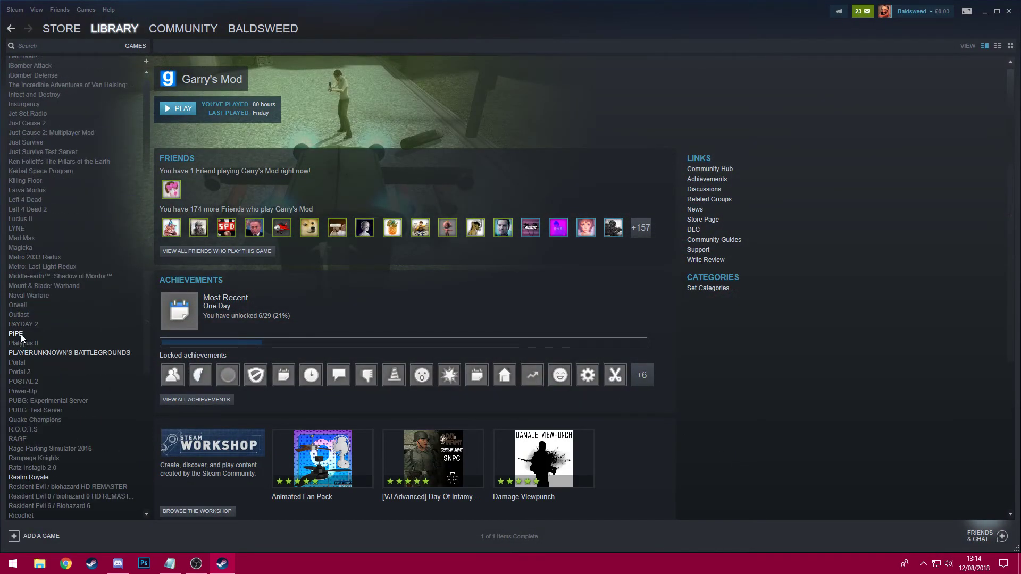
right_click(22, 333)
left_click(37, 484)
left_click(464, 146)
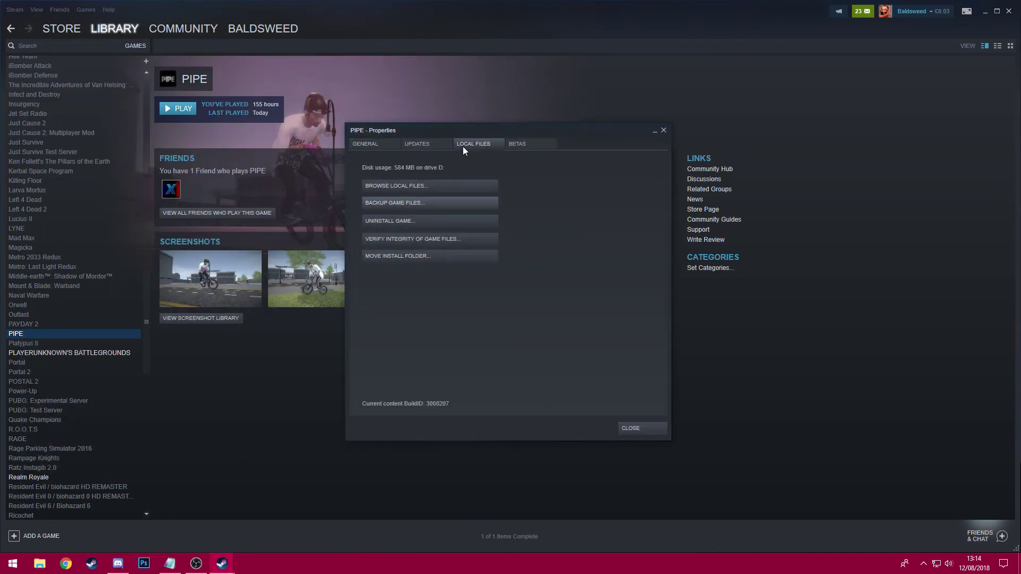
left_click(452, 184)
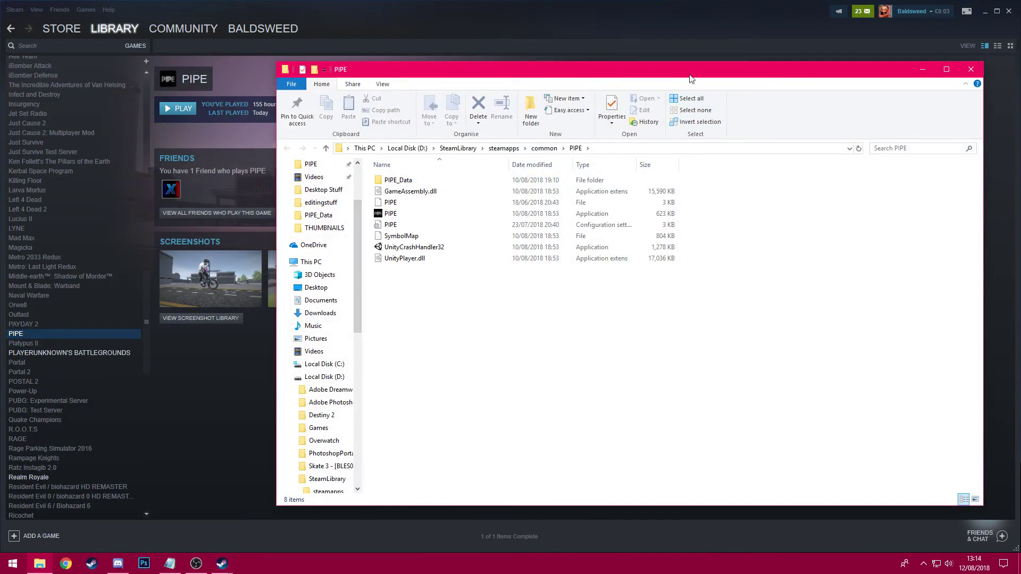
left_click_drag(746, 67, 665, 64)
left_click(1008, 11)
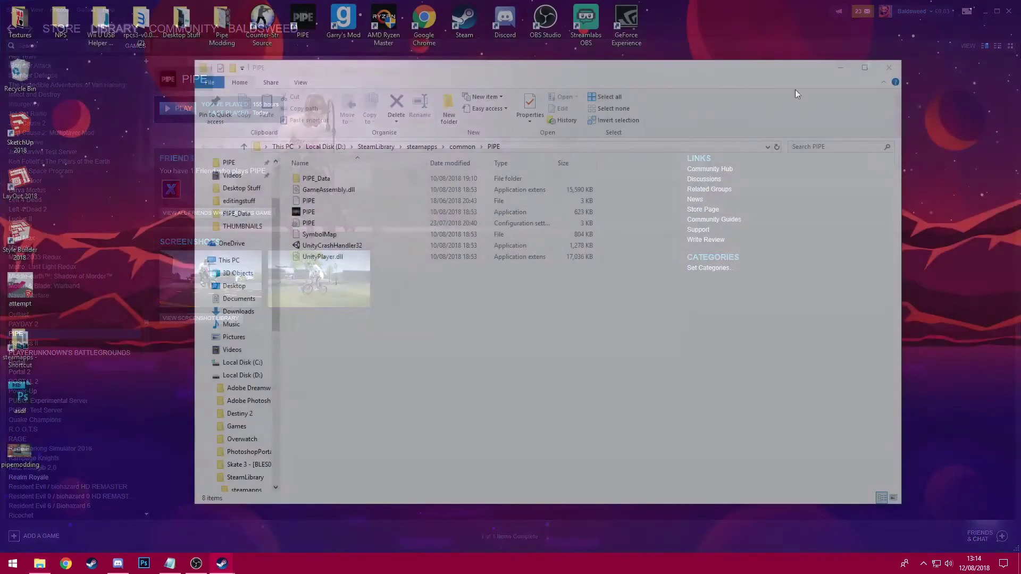
Step: Open the StreamingAssets folder inside PIPE_Data
scroll(270, 195, "up", 3)
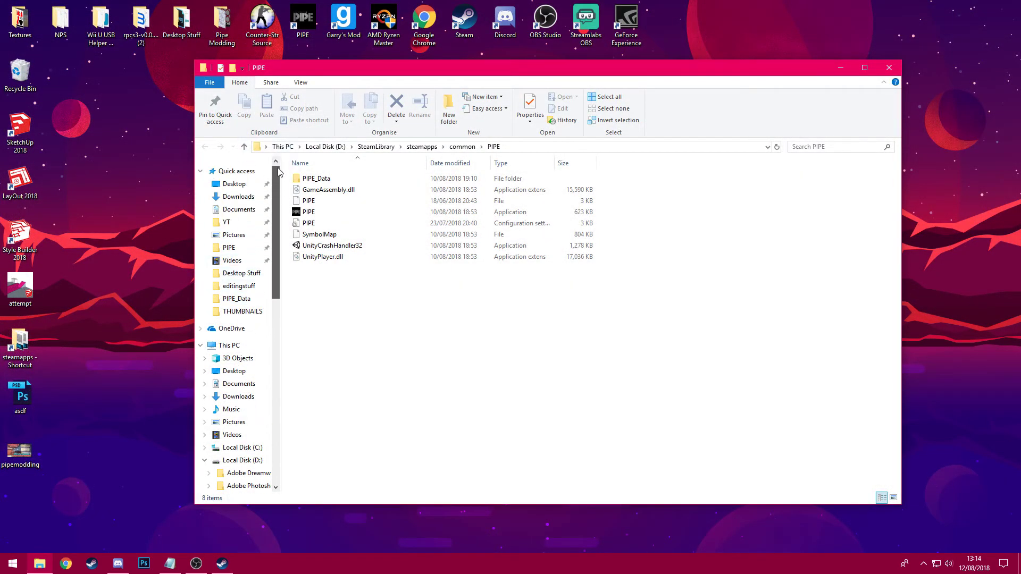
left_click_drag(236, 298, 232, 260)
left_click(616, 141)
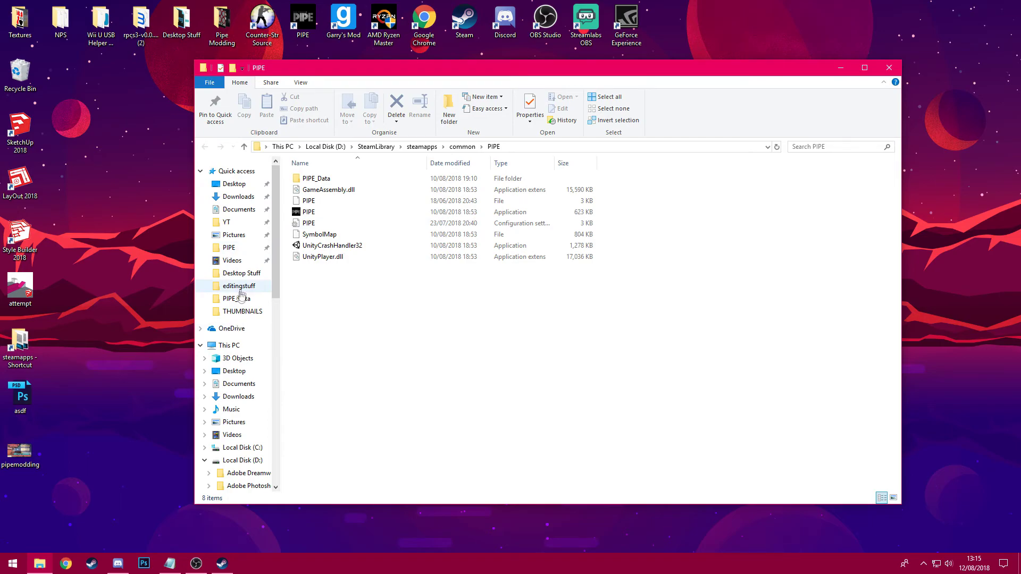
double_click(361, 182)
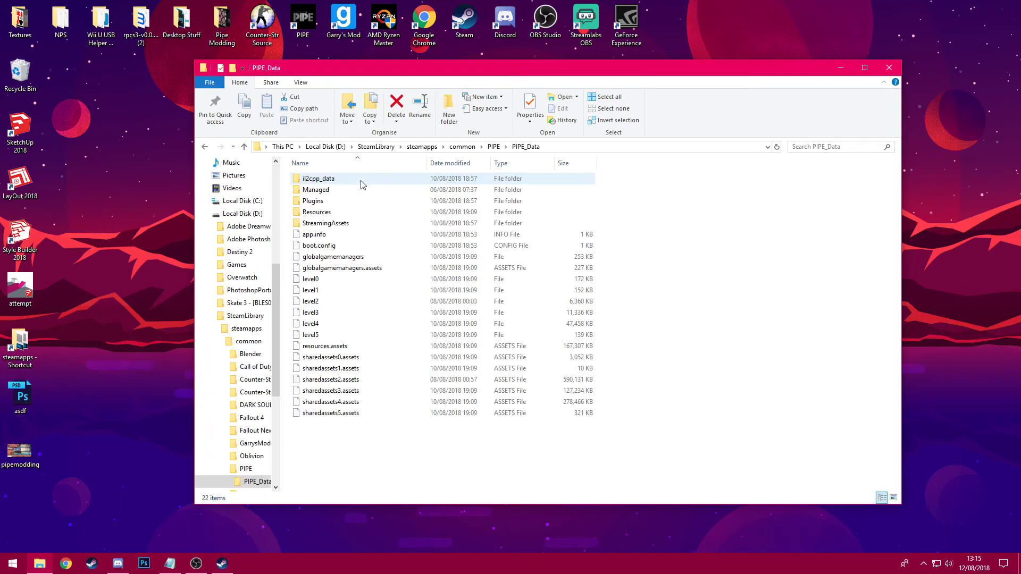
double_click(346, 223)
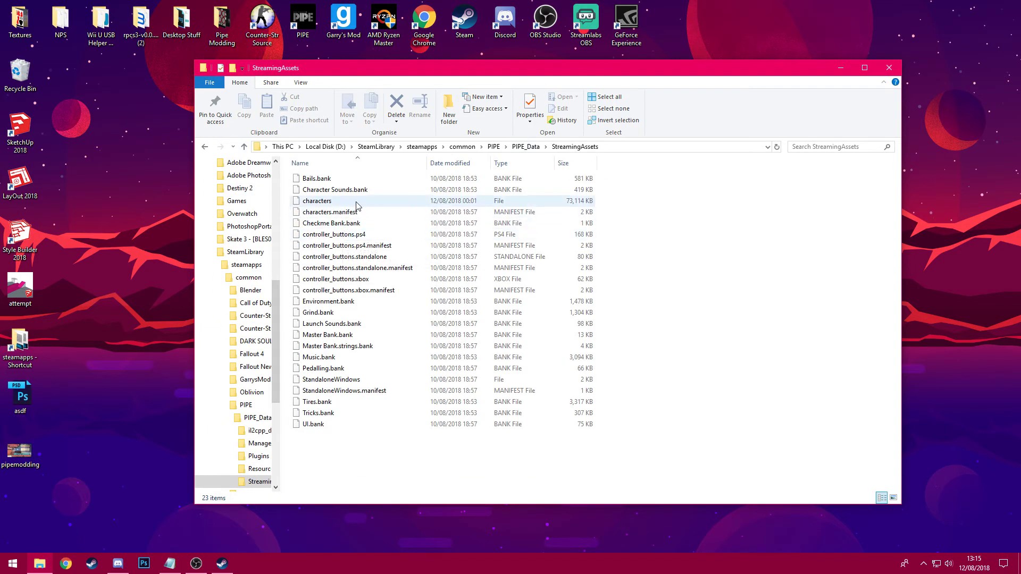
Step: Copy the characters file from StreamingAssets to the desktop
left_click(326, 204)
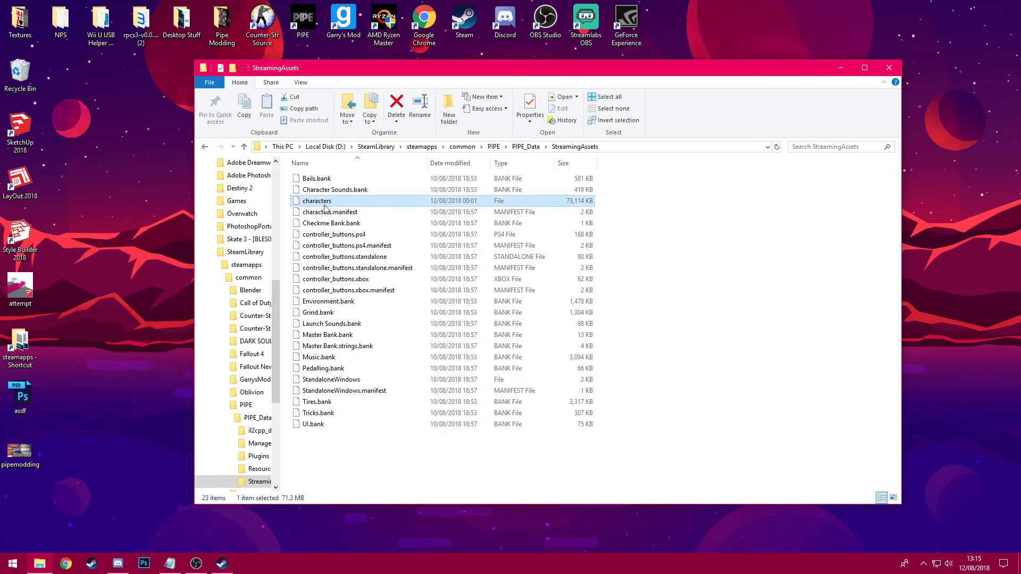
left_click(404, 204)
left_click(389, 203)
left_click(154, 289)
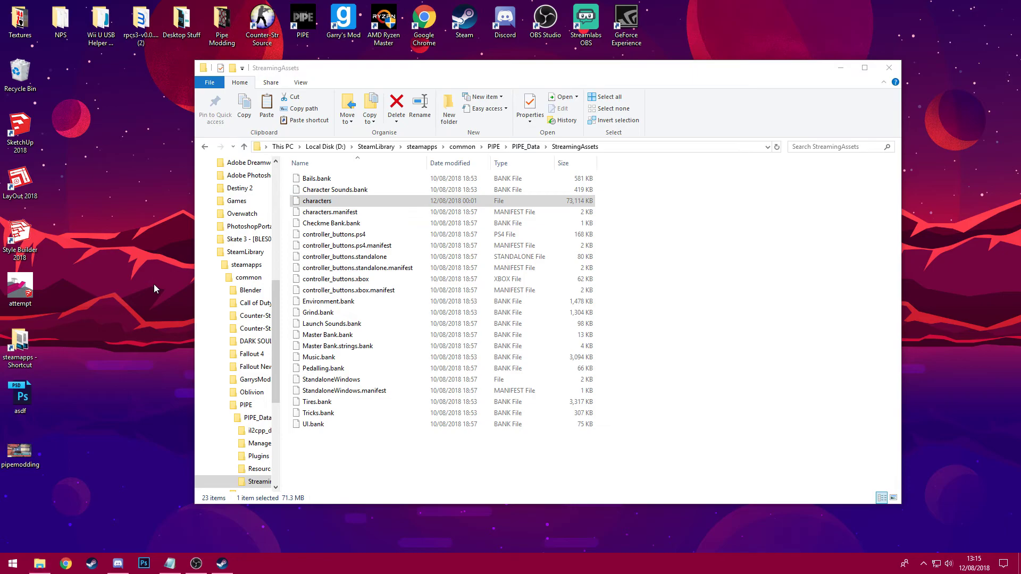
key("ctrl+v")
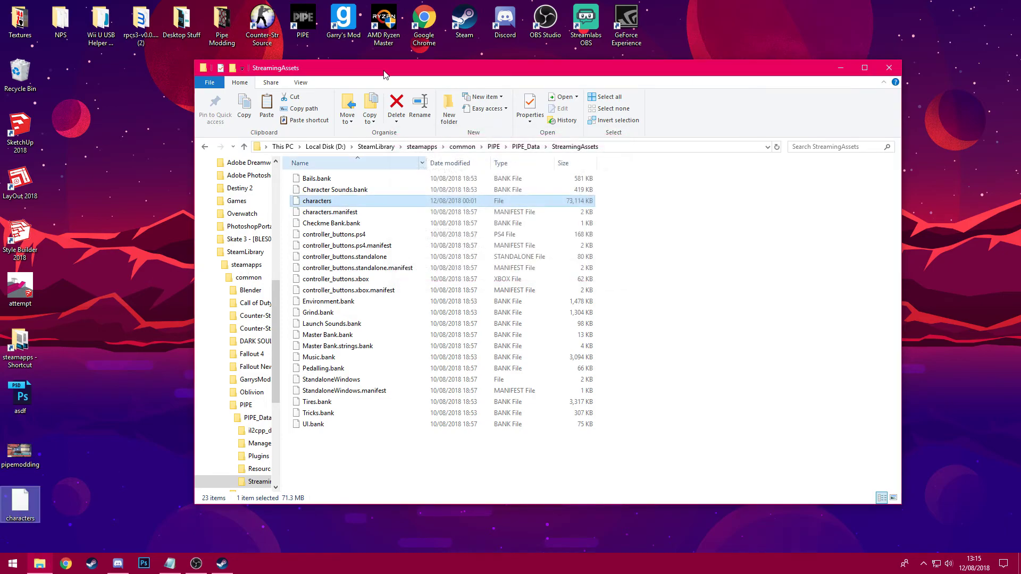
Step: Rename the original characters file in StreamingAssets as characters-old, and close the folder and the PIPE properties
left_click_drag(413, 68, 426, 68)
right_click(357, 201)
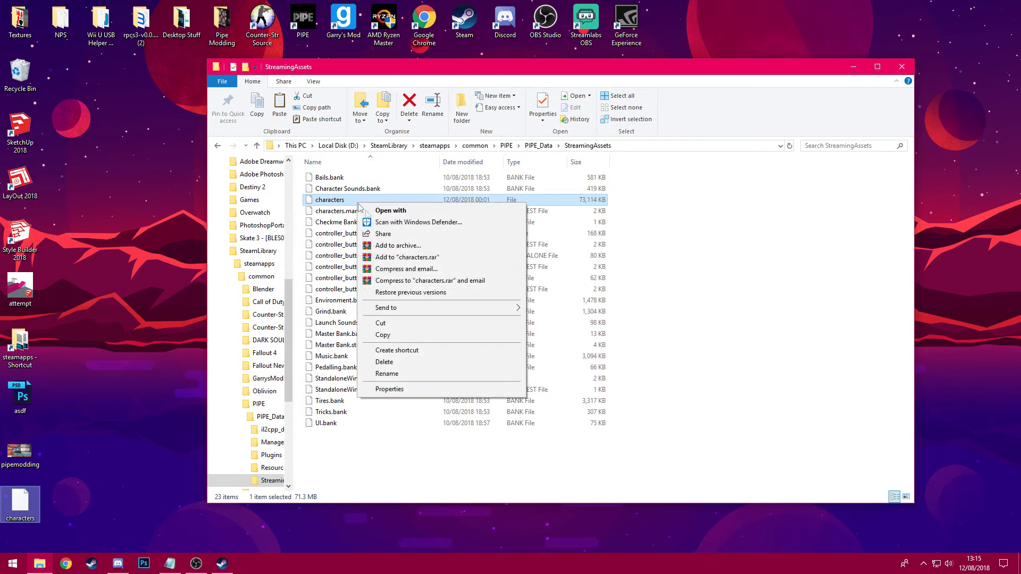
left_click(387, 374)
left_click(352, 199)
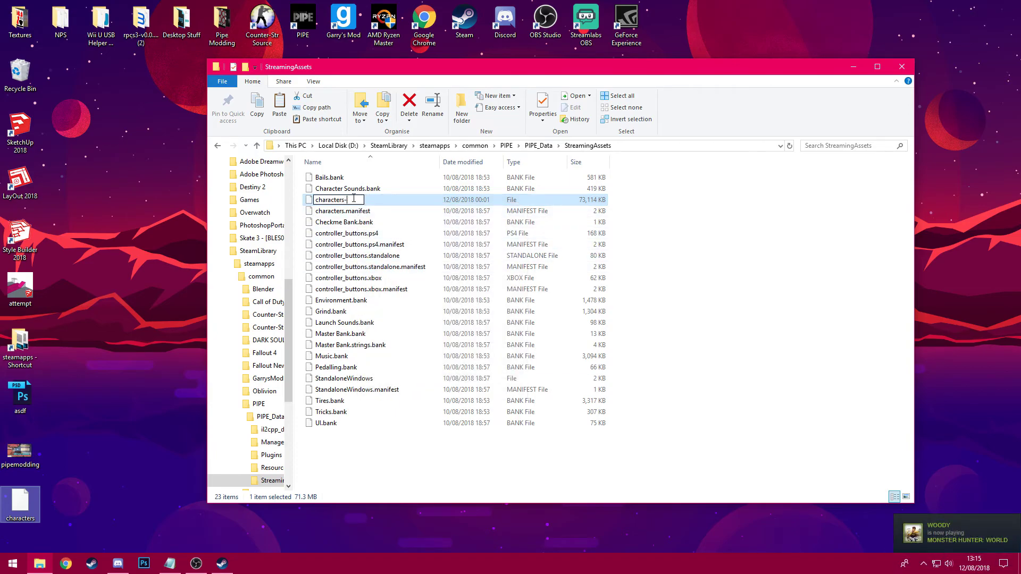
key("Return")
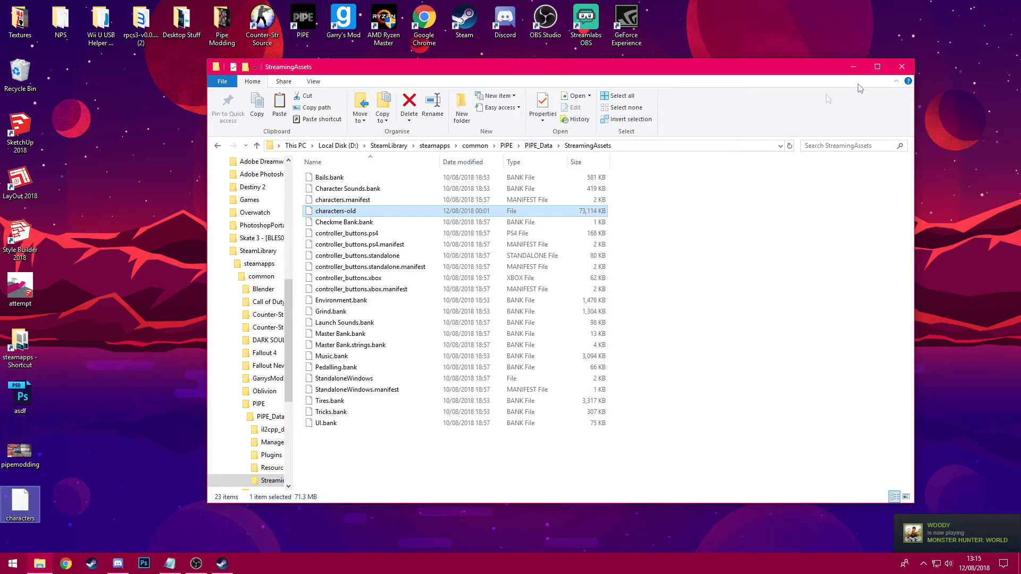
left_click(899, 67)
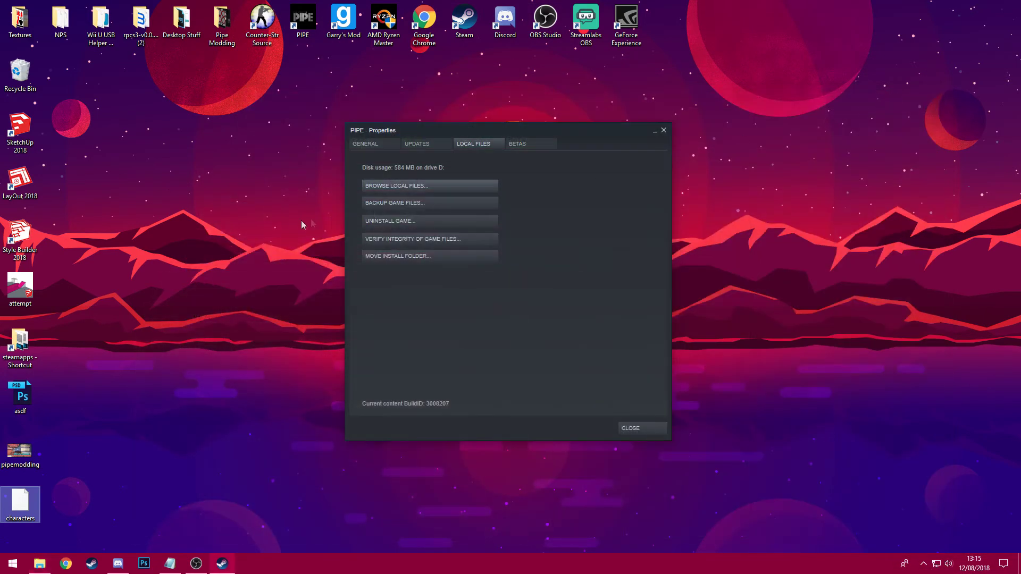
left_click(662, 131)
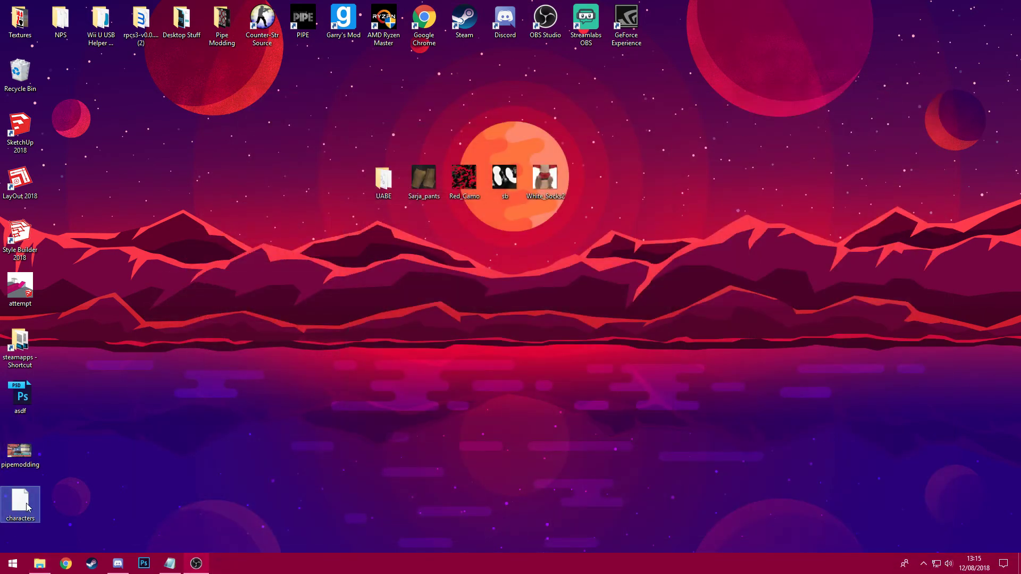
Step: Place the copied characters file below the texture images on the desktop and launch AssetBundleExtractor from the UABE folder
left_click_drag(21, 505, 430, 237)
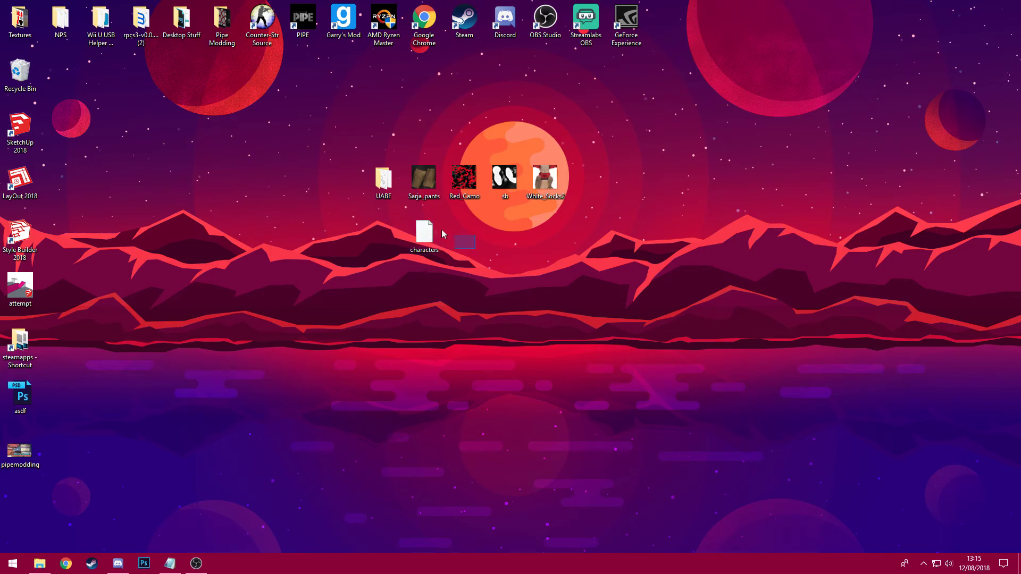
left_click(384, 181)
double_click(384, 181)
left_click_drag(507, 116, 461, 69)
double_click(350, 195)
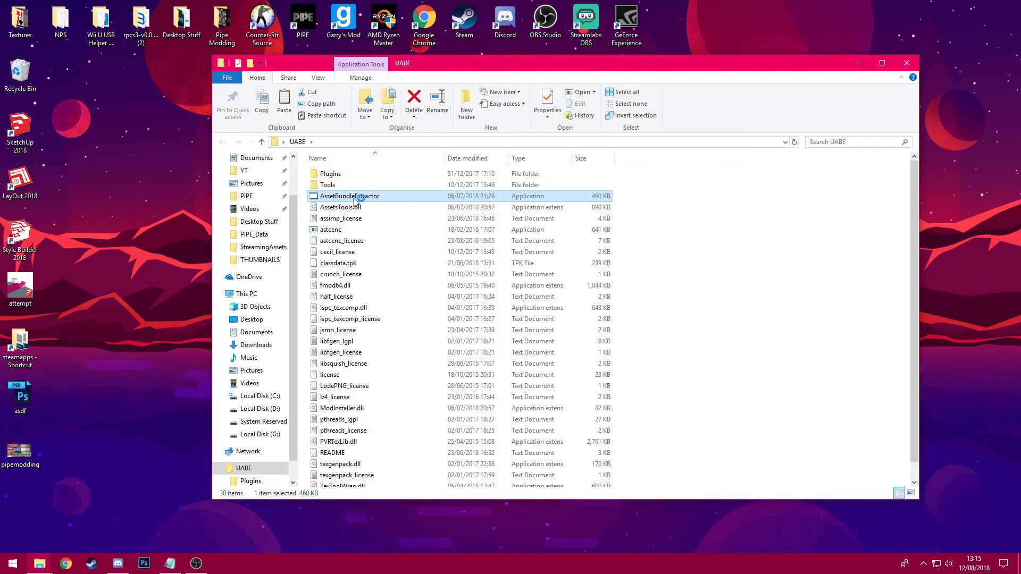
Step: Close the UABE folder and move the extractor window beside the desktop files
left_click(905, 63)
left_click_drag(141, 50, 716, 164)
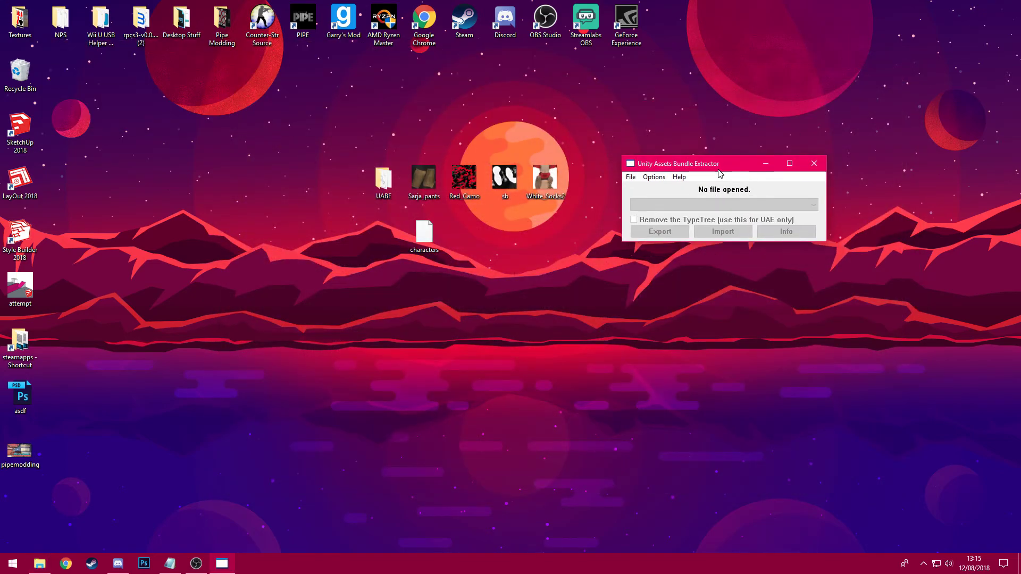
left_click(630, 177)
left_click(638, 192)
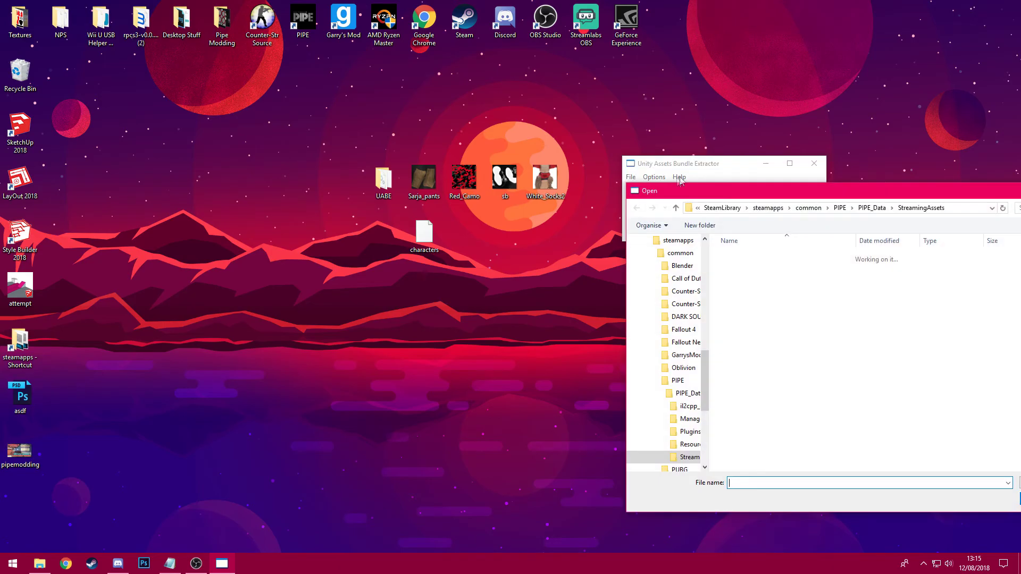
left_click_drag(759, 187, 759, 208)
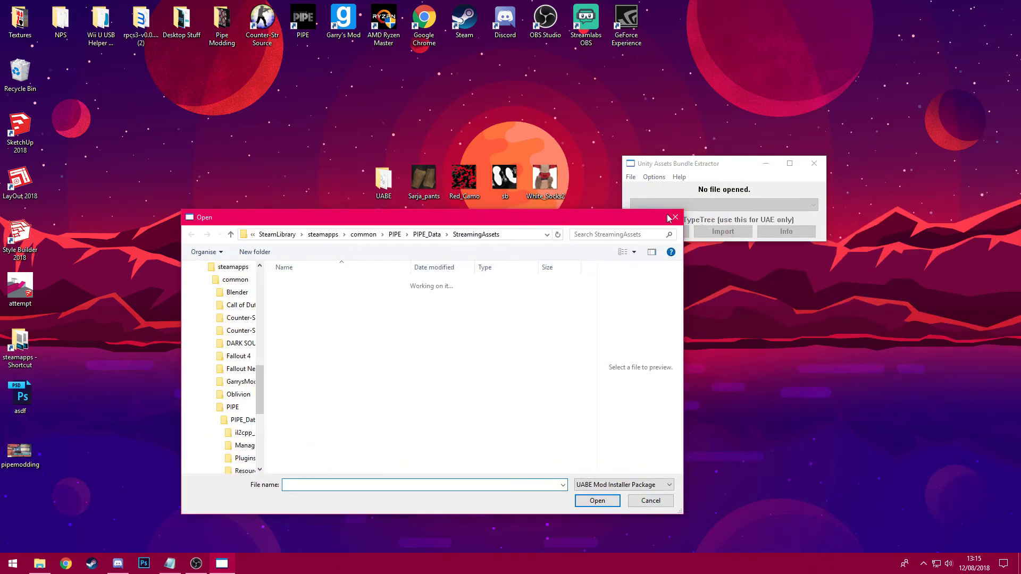
left_click(670, 218)
Step: Open the copied characters file from the desktop in the extractor
left_click(631, 177)
left_click(638, 189)
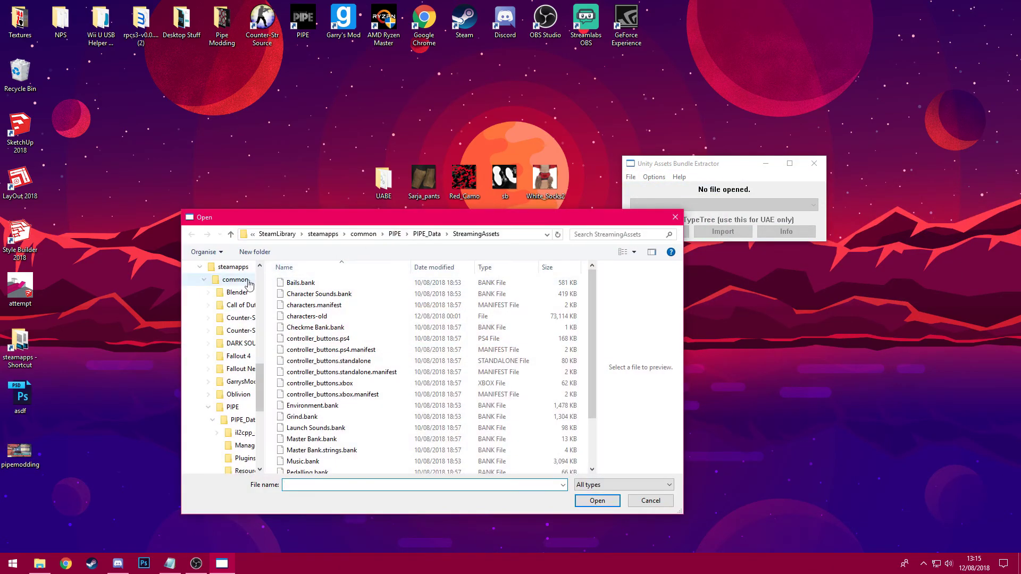
scroll(249, 284, "up", 10)
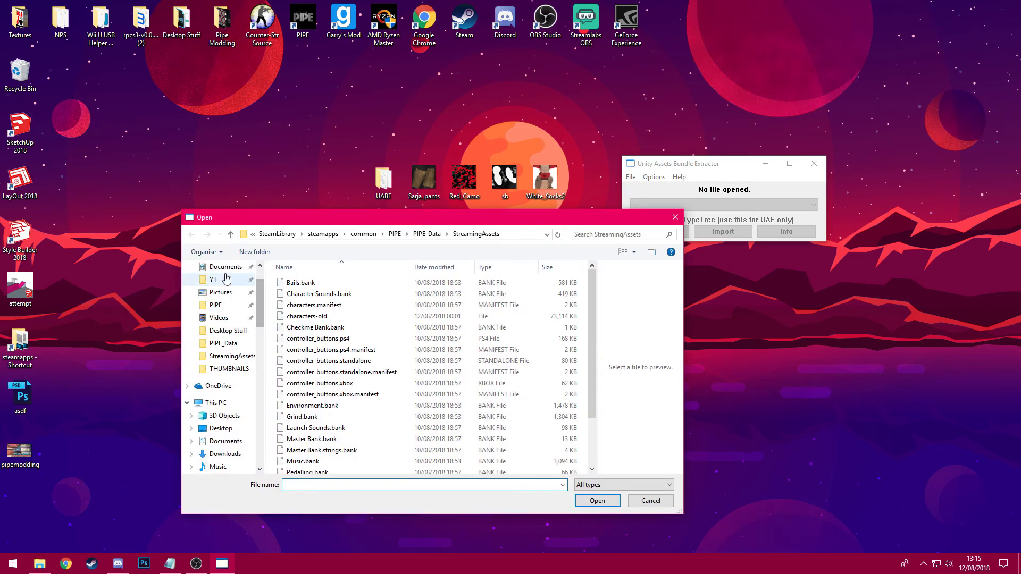
scroll(226, 279, "up", 2)
left_click(221, 288)
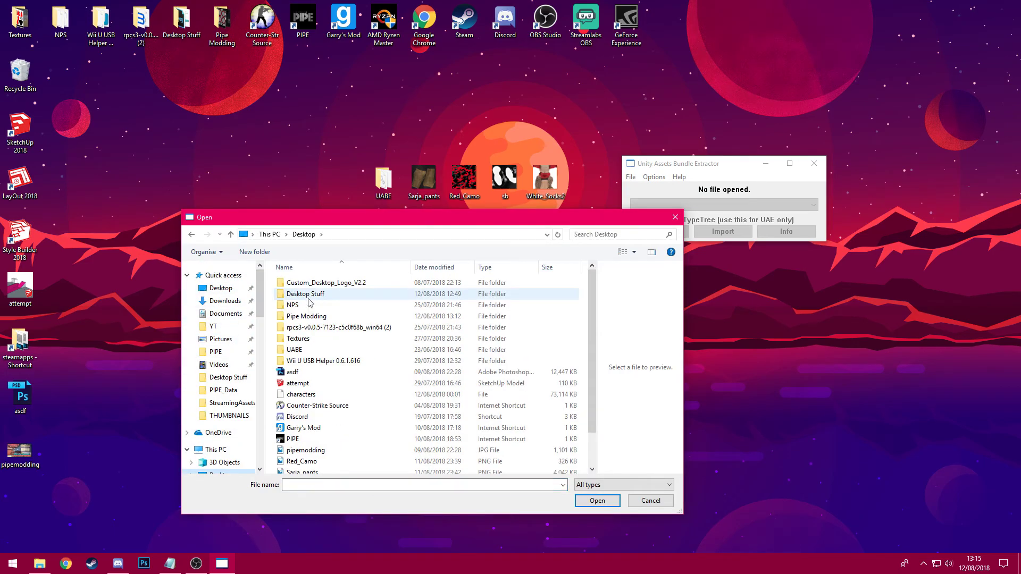
left_click(339, 394)
left_click(597, 500)
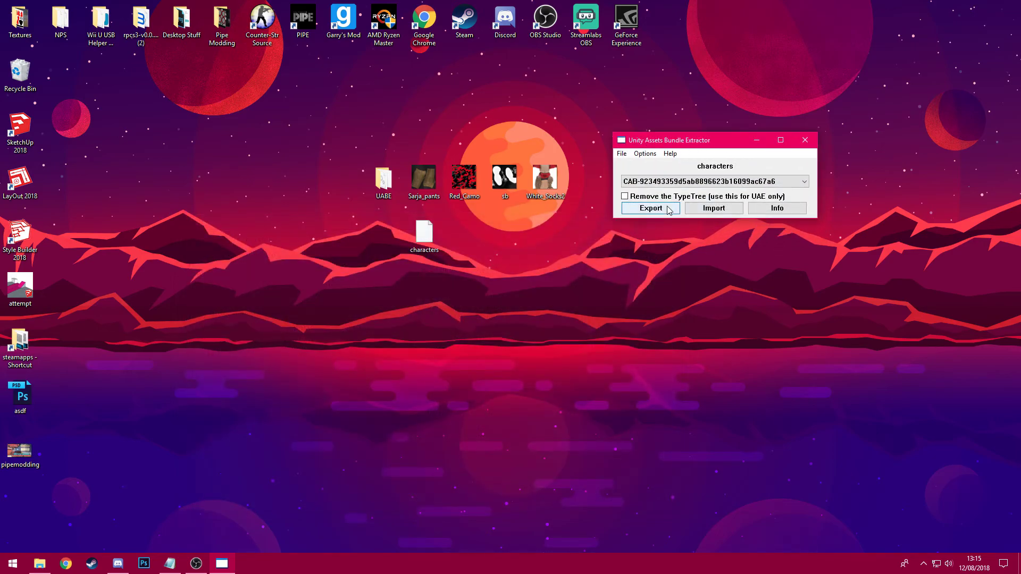
Step: Export the bundle's first CAB entry, the one without the .resS ending, to the desktop as charactersEXPORT
left_click(688, 182)
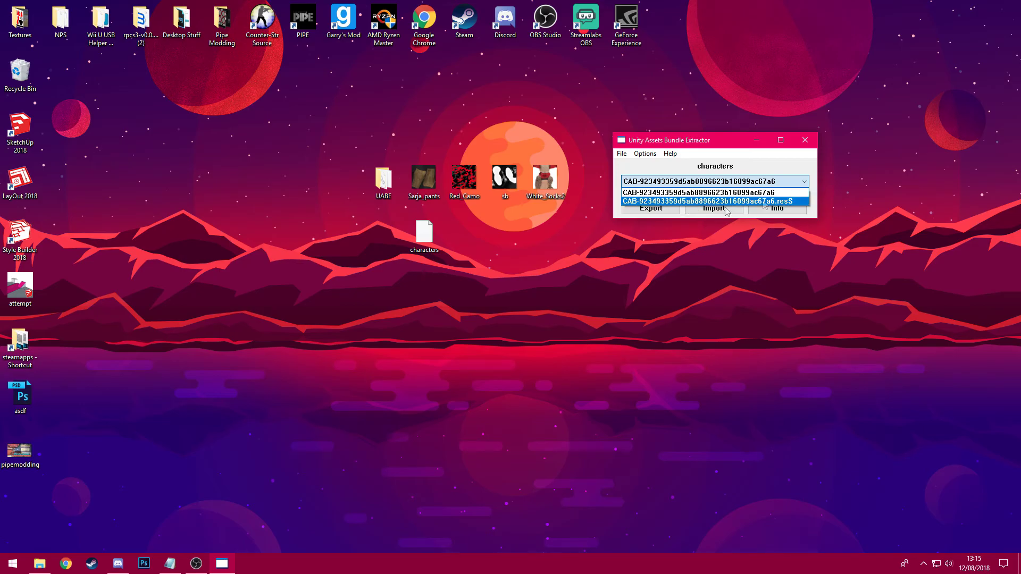
left_click(645, 194)
left_click(644, 208)
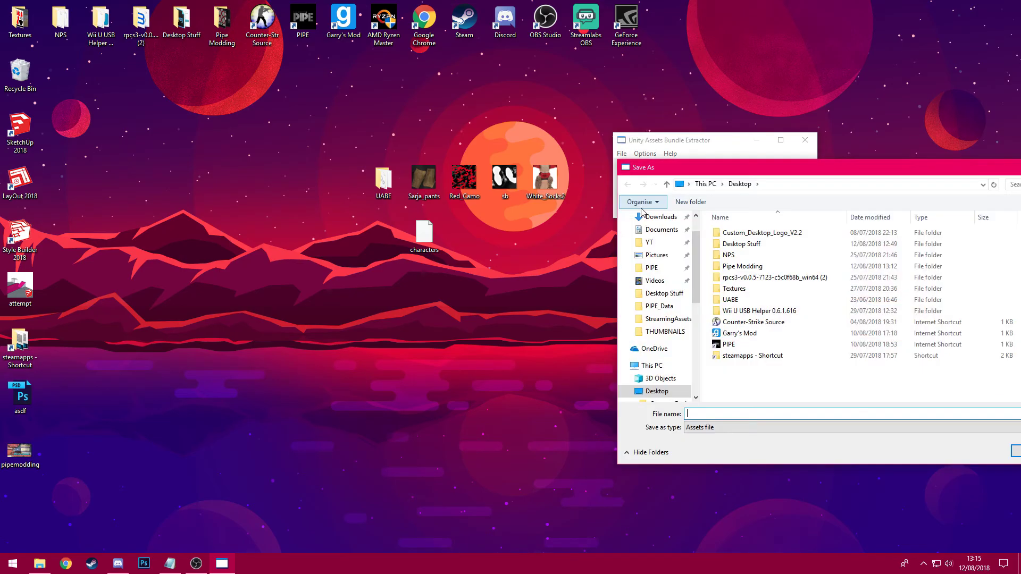
type("CHAC")
key("BackSpace")
key("BackSpace")
key("BackSpace")
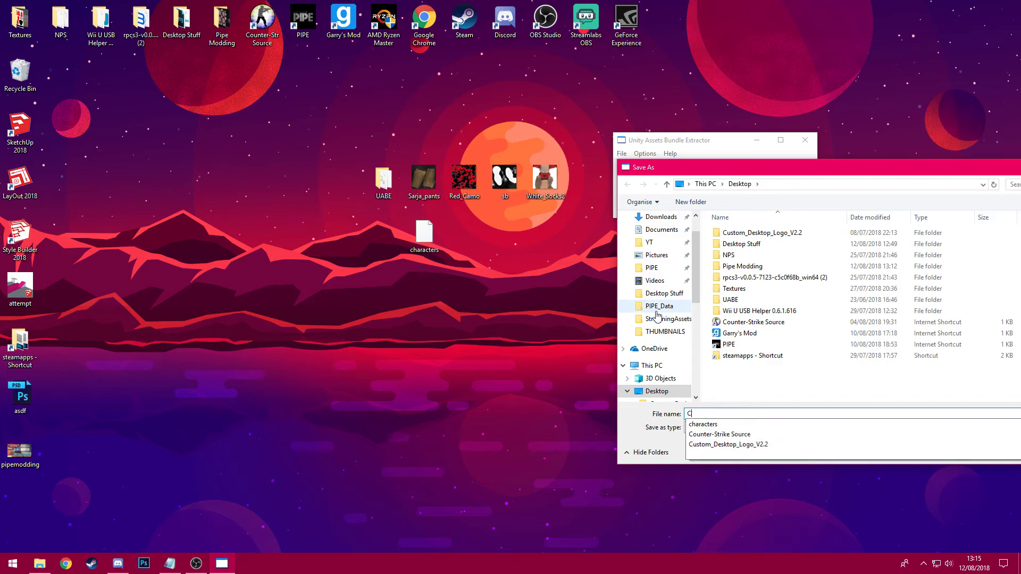
key("BackSpace")
type("charac")
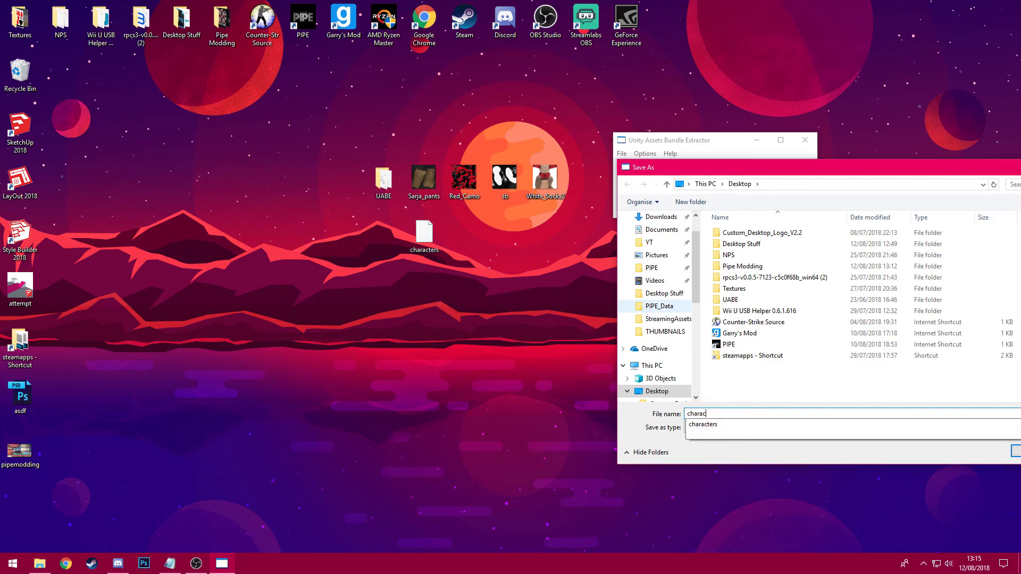
type("tersEXPORT")
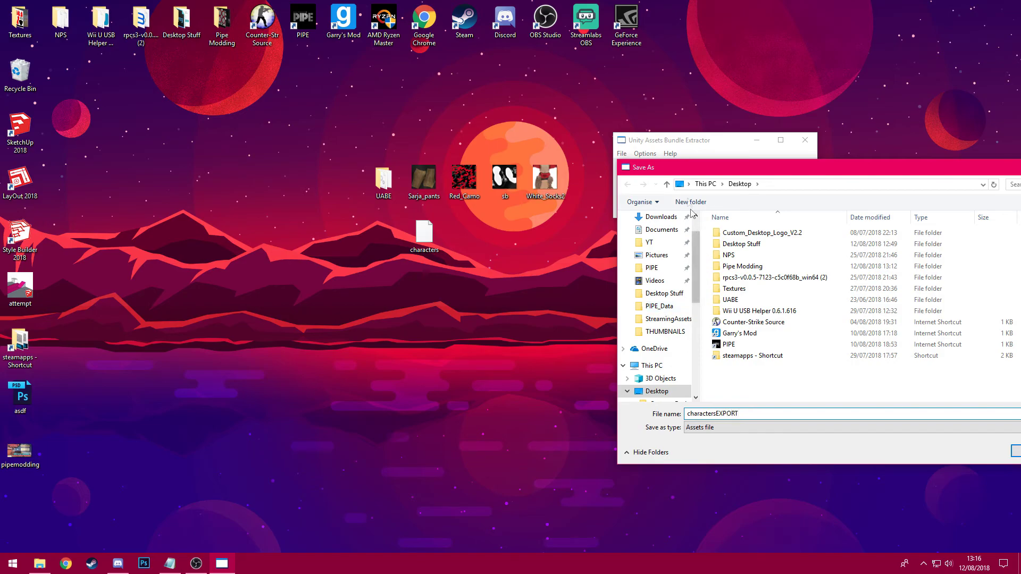
left_click_drag(691, 167, 511, 174)
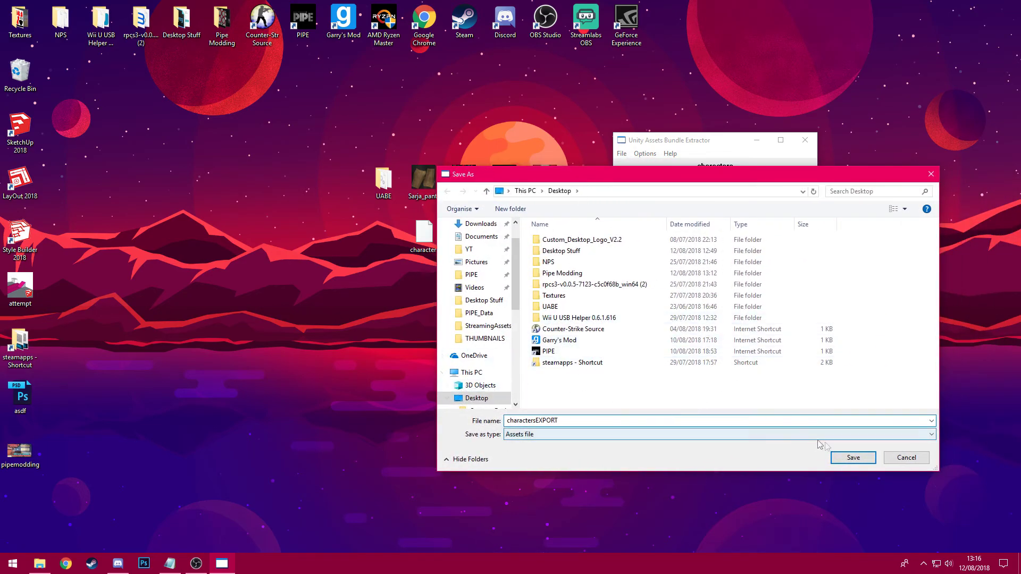
left_click(850, 458)
Step: Export the bundle's second CAB entry, ending in .resS, to the desktop as characters.resS
left_click(662, 182)
left_click(659, 196)
left_click(652, 212)
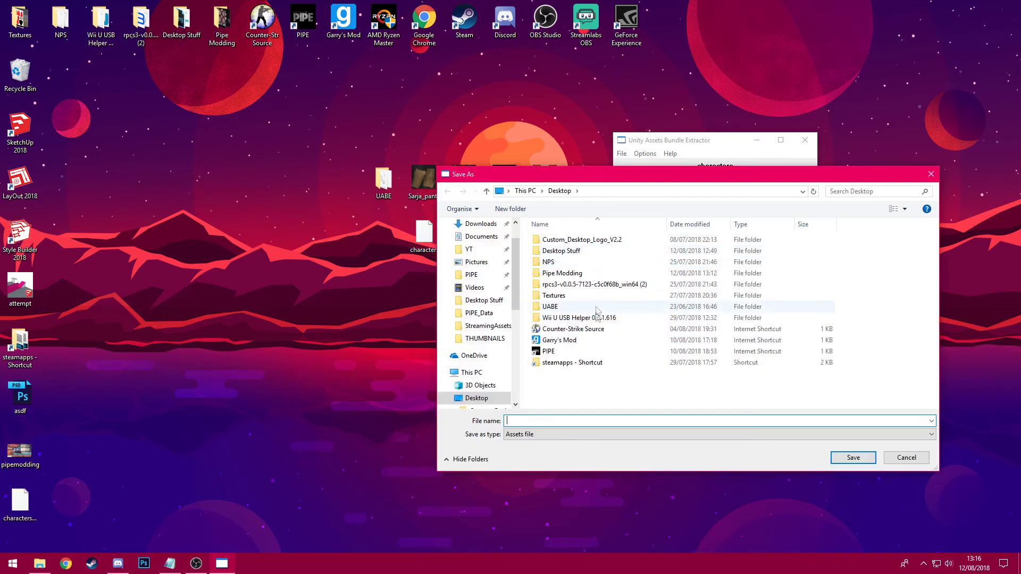
type("Chaca")
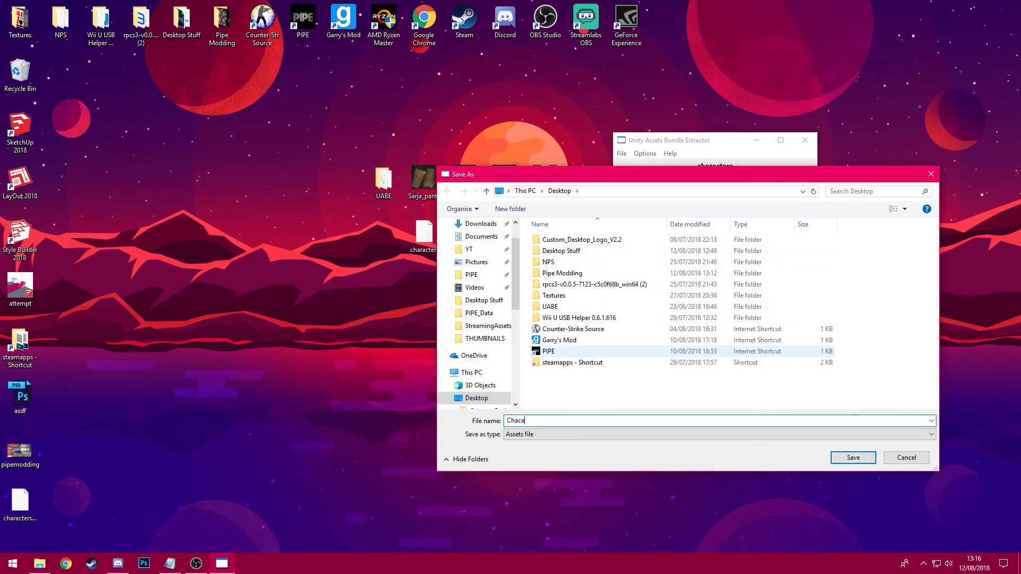
type("ters")
key("BackSpace")
key("BackSpace")
key("BackSpace")
key("BackSpace")
key("BackSpace")
key("BackSpace")
key("BackSpace")
key("BackSpace")
key("BackSpace")
type("c")
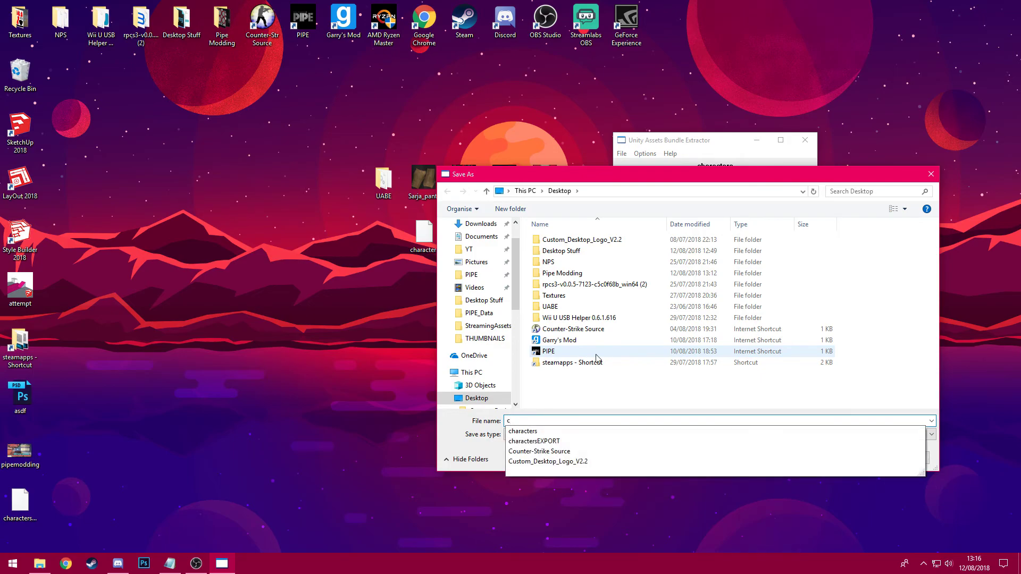
left_click(566, 431)
left_click(560, 422)
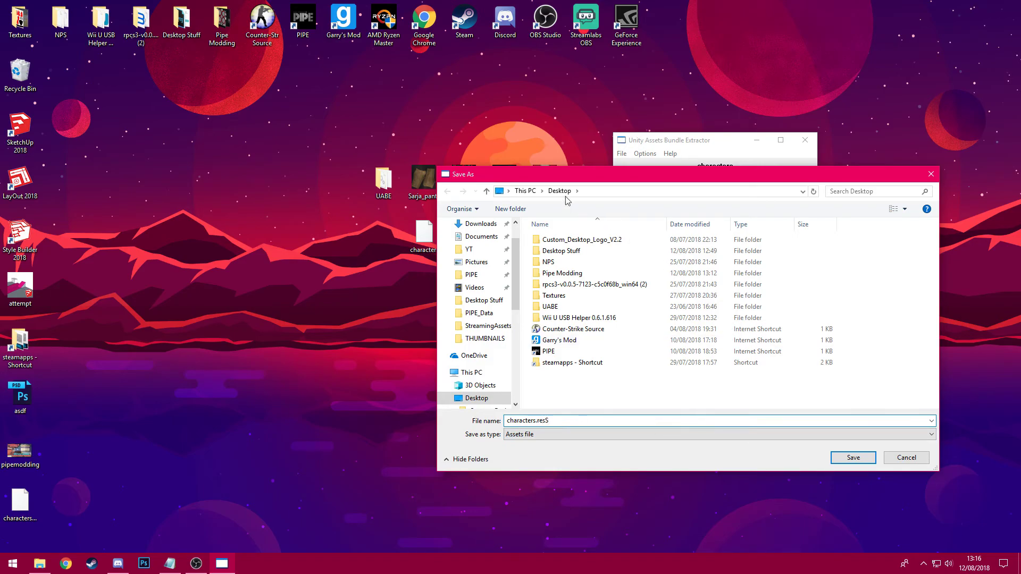
left_click(851, 456)
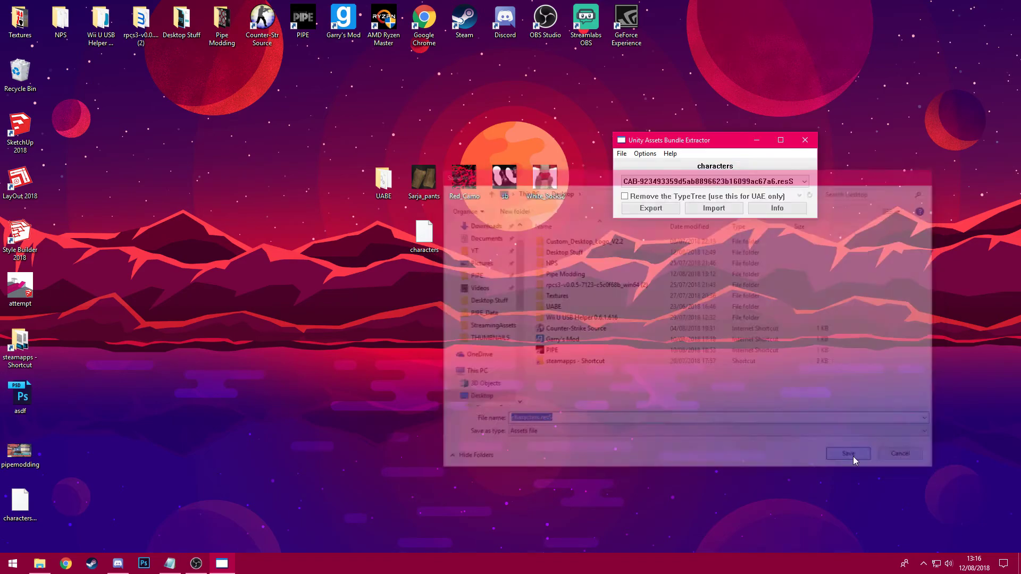
Step: Arrange the two exported files below the characters file on the desktop
left_click_drag(55, 75, 462, 242)
left_click_drag(12, 521, 425, 295)
left_click_drag(465, 234, 433, 412)
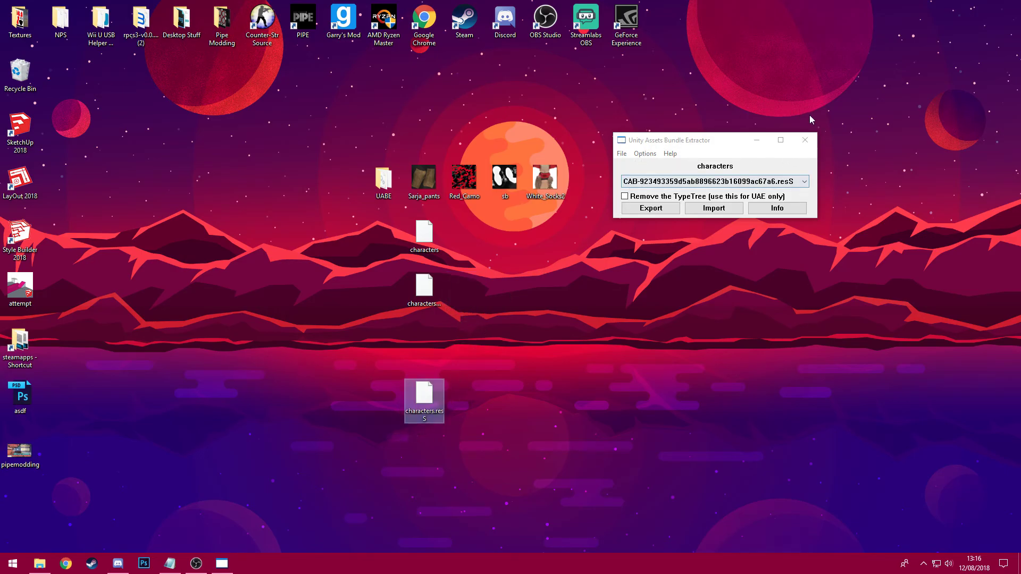
Step: Open the exported charactersEXPORT file from the desktop and move its Assets info window clear of the extractor
left_click_drag(677, 147, 706, 141)
left_click(653, 147)
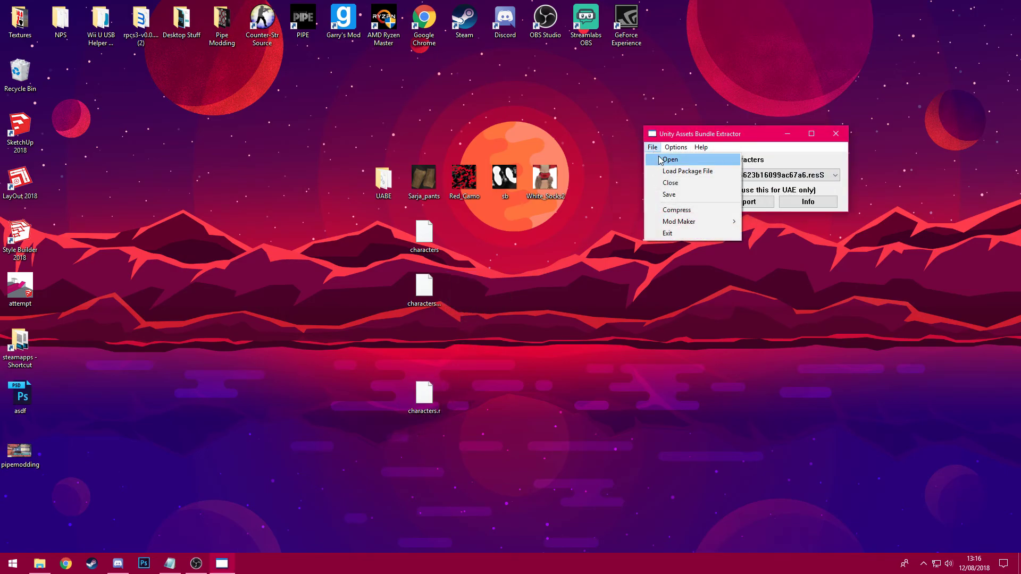
left_click(669, 159)
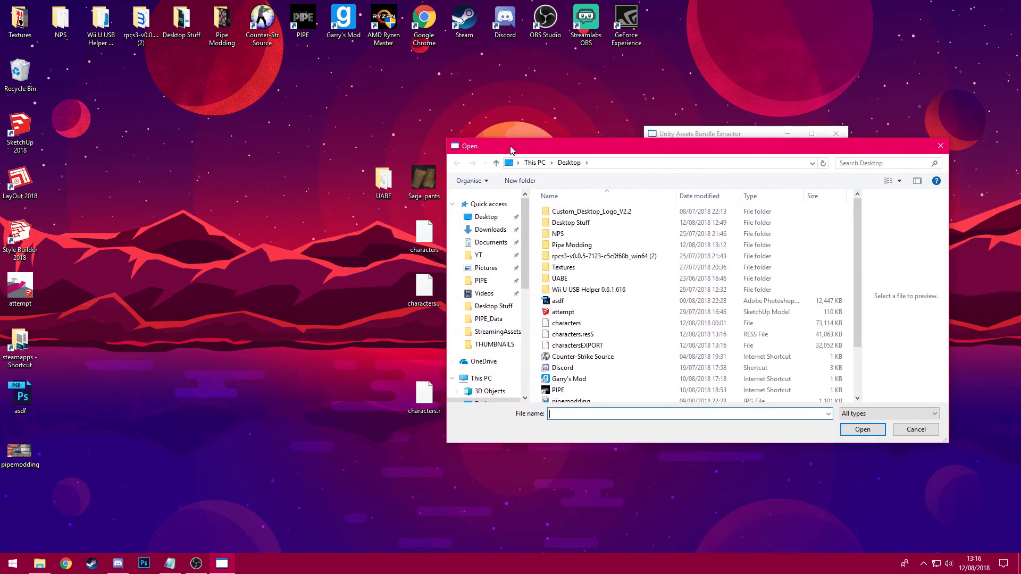
left_click(571, 348)
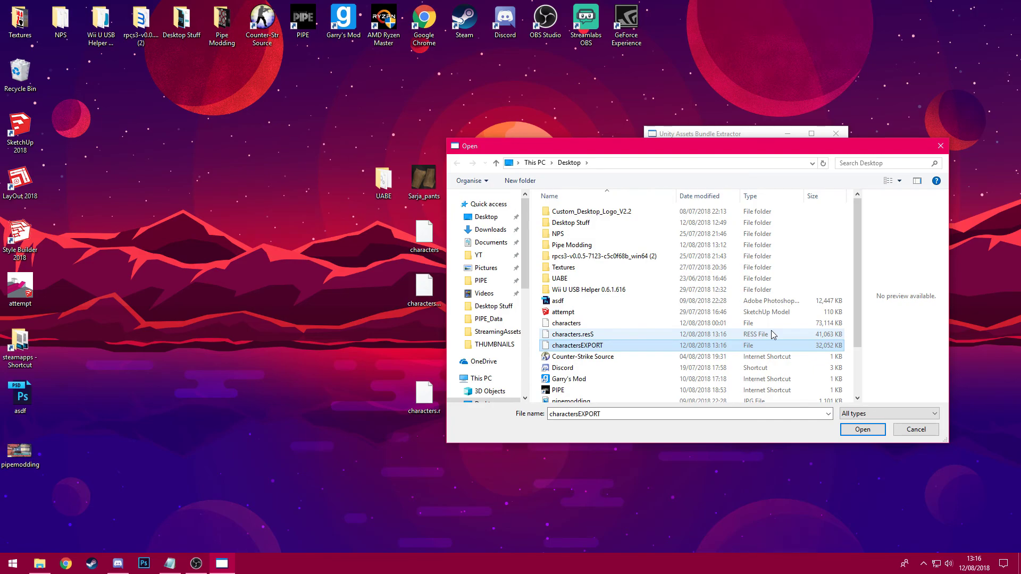
left_click(862, 431)
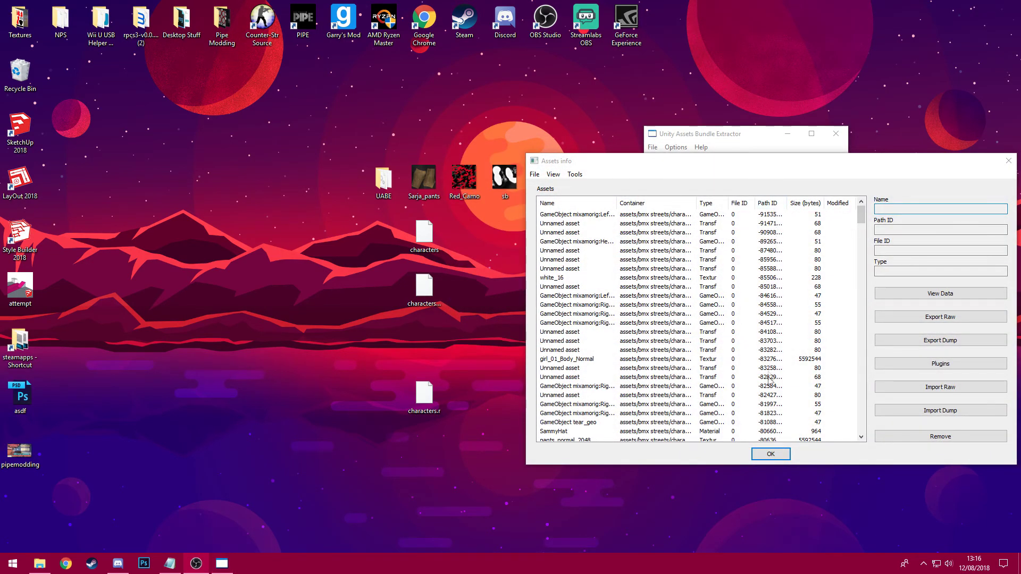
left_click_drag(586, 165, 197, 242)
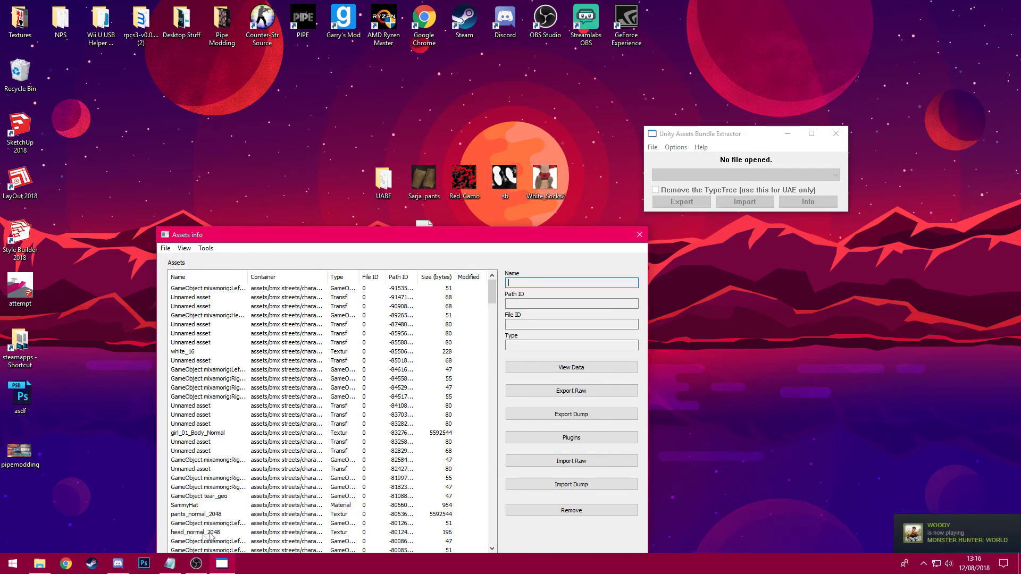
Step: Bring up the Notepad notes with the texture names and arrange them beside the Assets info window
left_click(169, 564)
left_click_drag(400, 52, 594, 33)
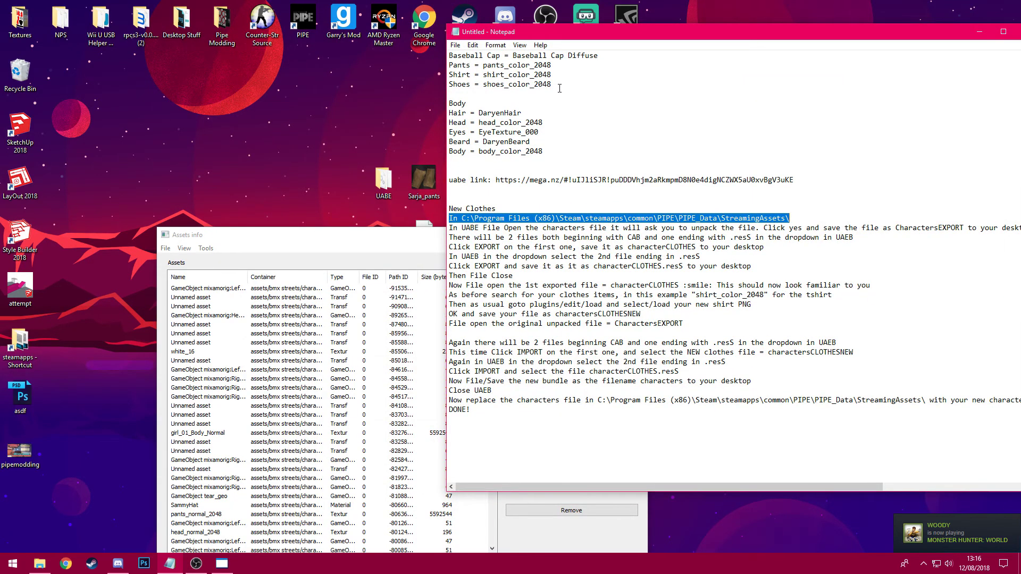
left_click(535, 152)
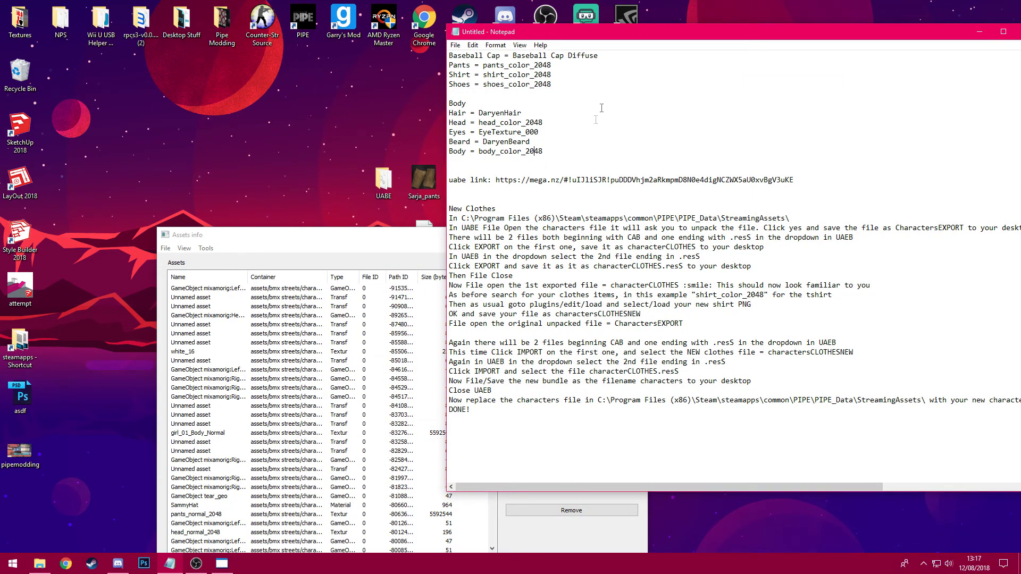
left_click_drag(582, 37, 1014, 42)
left_click(625, 245)
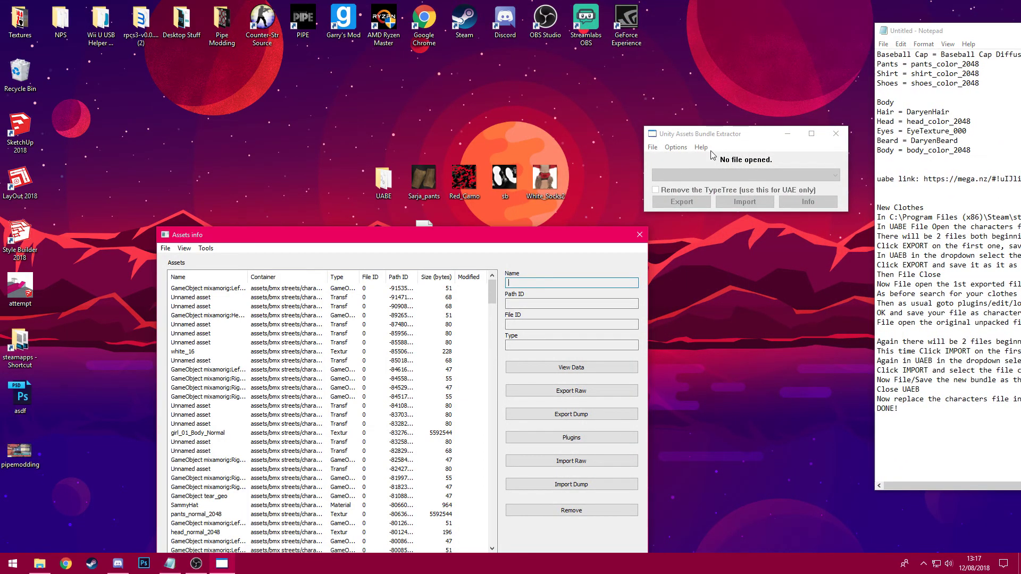
left_click_drag(513, 240, 532, 125)
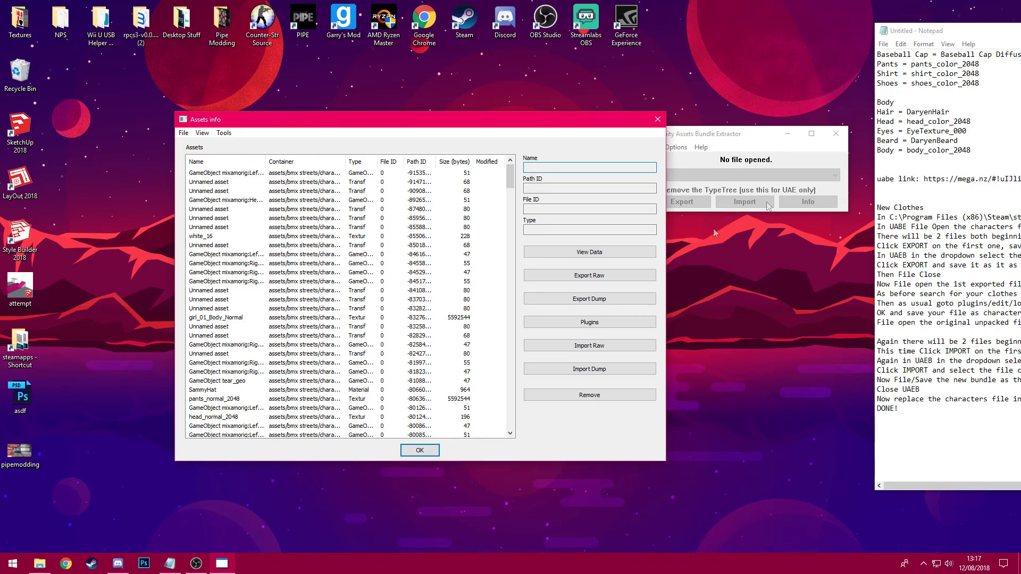
Step: Sort the assets by name, select the pants_color_2048 texture near the end of the list, and check its type
left_click(211, 162)
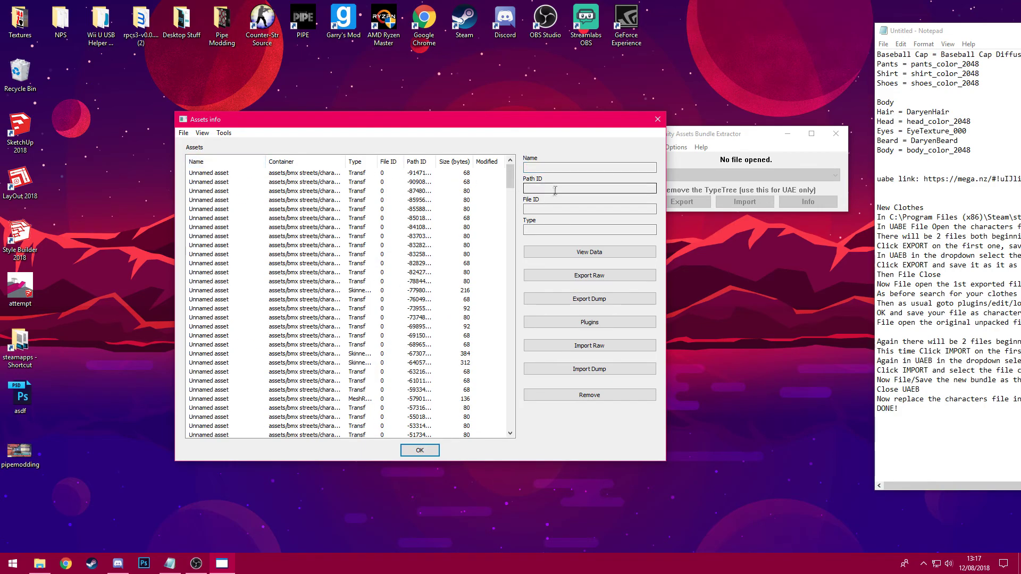
left_click_drag(506, 171, 482, 424)
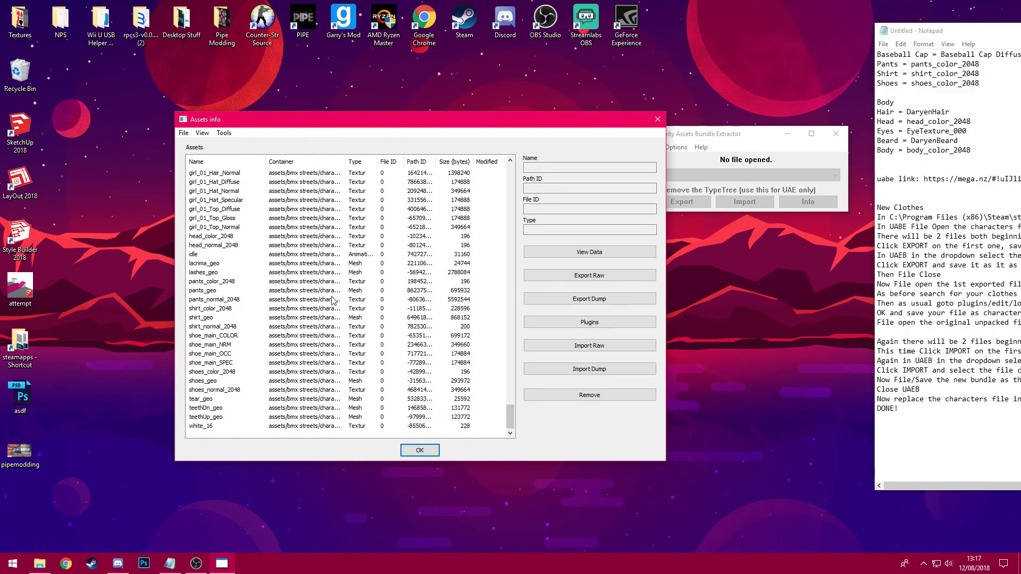
left_click(230, 310)
key("Up")
key("Up")
key("Up")
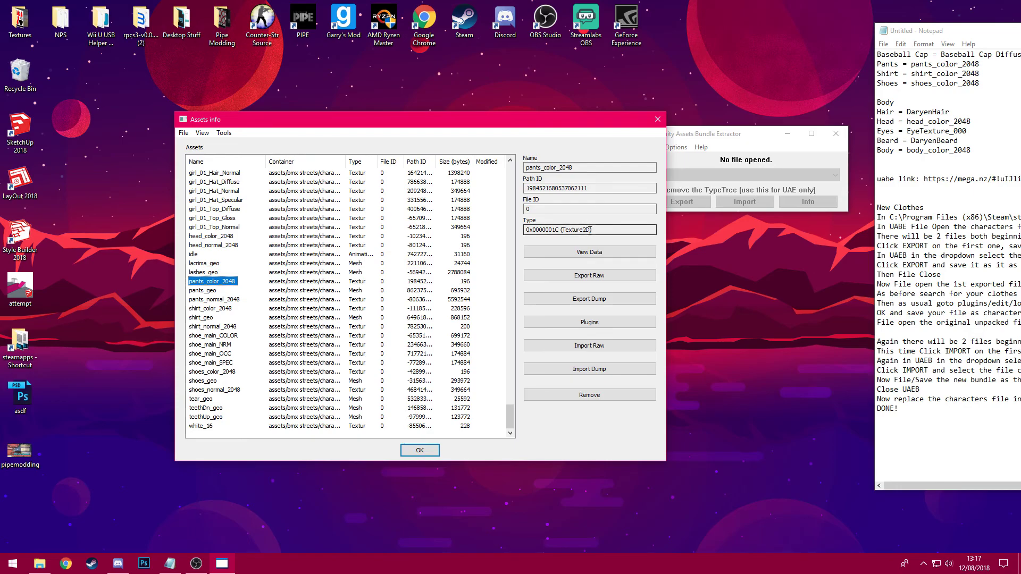
left_click_drag(592, 230, 520, 227)
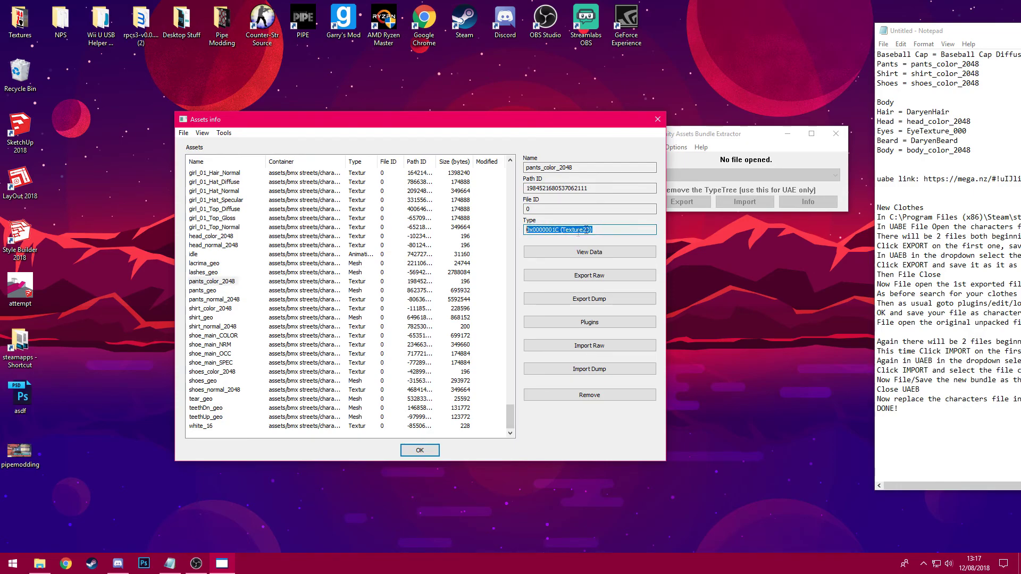
Step: Replace the image of the pants_color_2048 texture with the Sarja_pants file from the desktop, using the Edit plugin
left_click(571, 324)
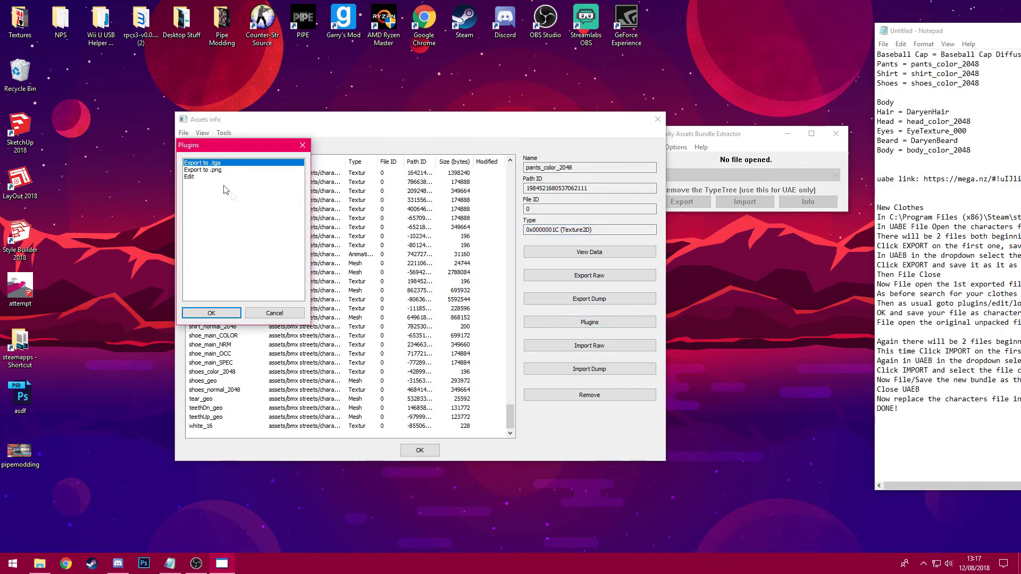
left_click(189, 176)
left_click(211, 312)
left_click_drag(231, 156, 281, 138)
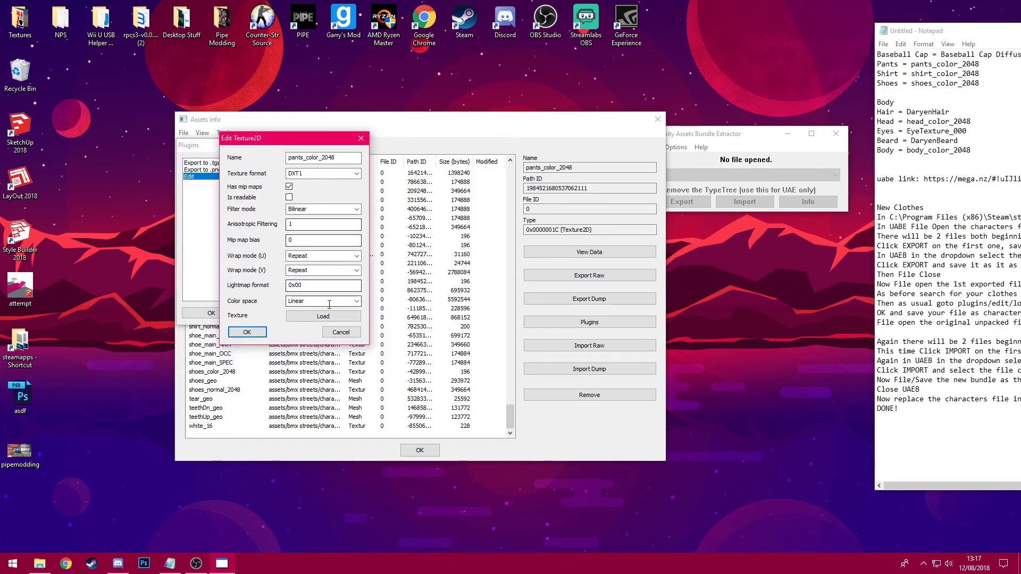
left_click(323, 315)
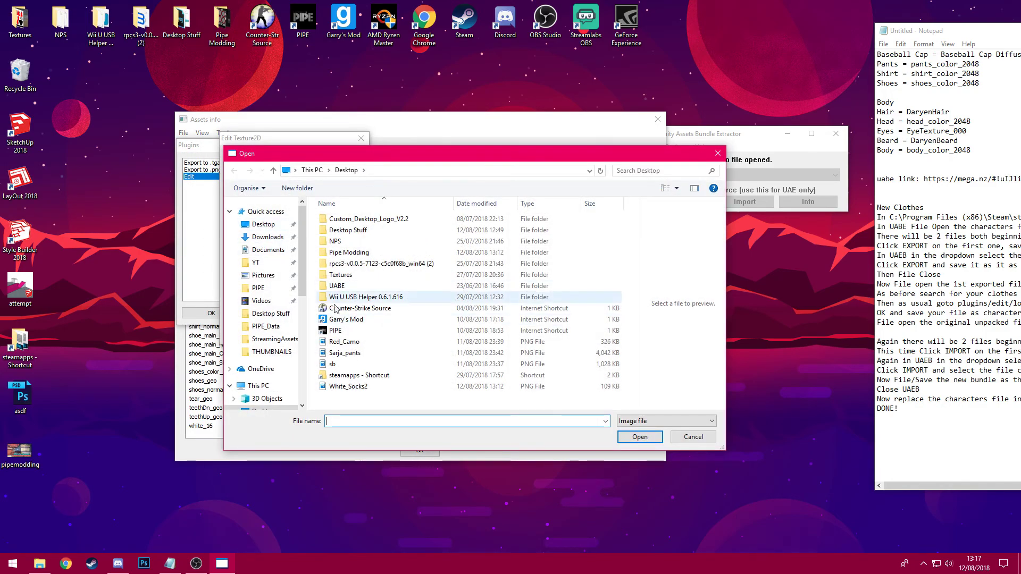
left_click(344, 352)
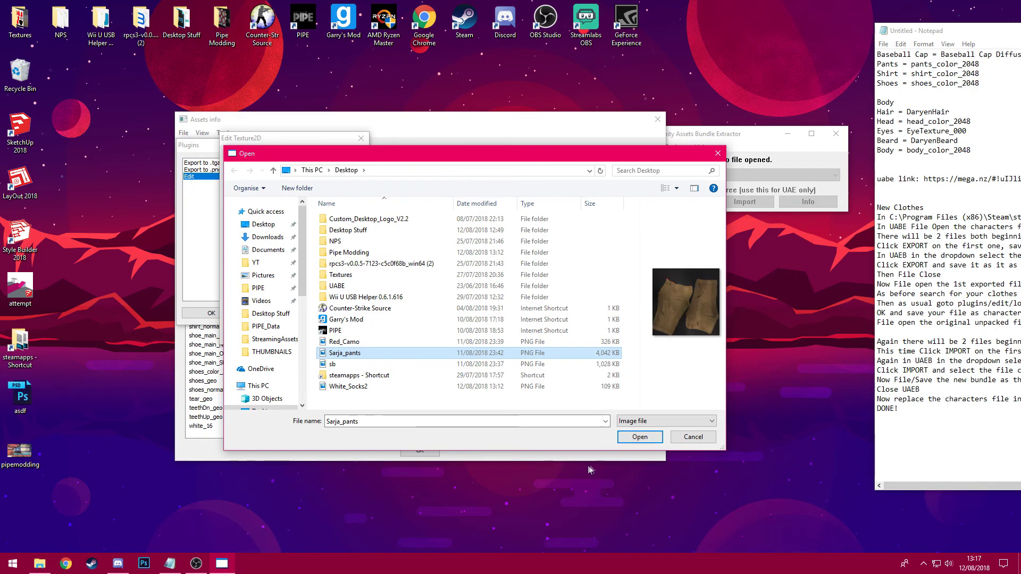
left_click(638, 441)
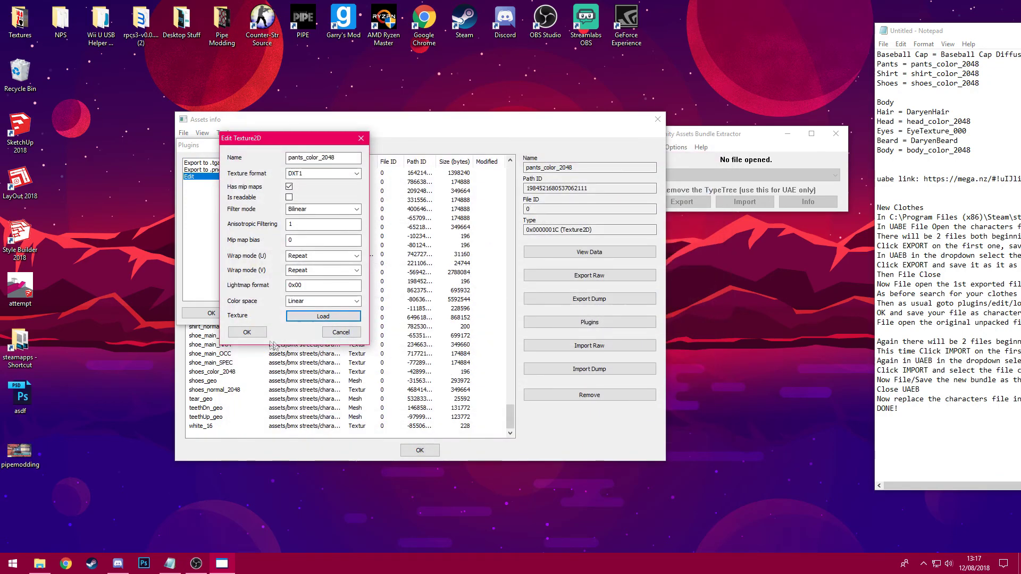
left_click(247, 332)
left_click(288, 187)
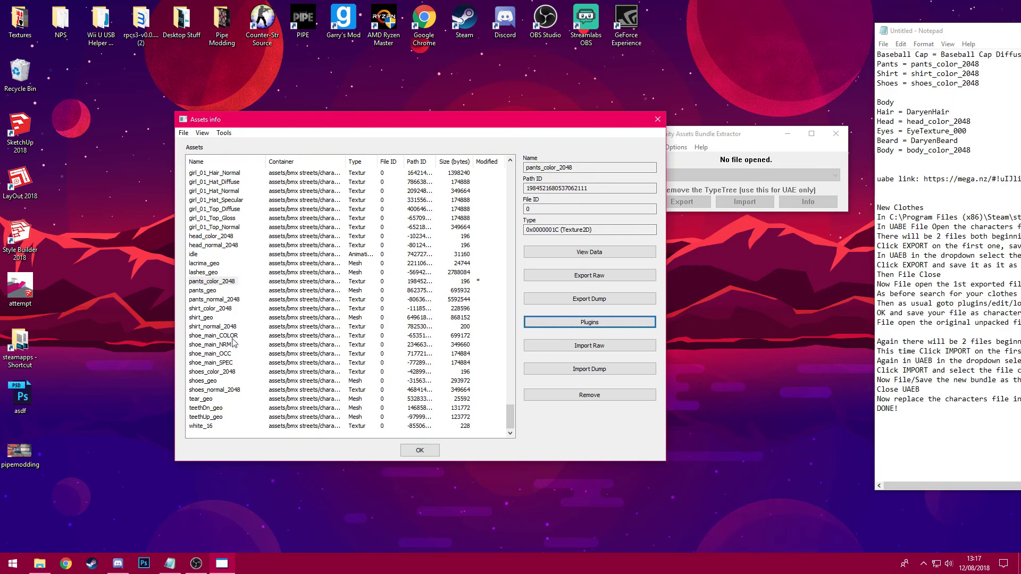
Step: Replace the image of the shirt_color_2048 texture with the Red_Camo file from the desktop, using the Edit plugin
left_click(217, 310)
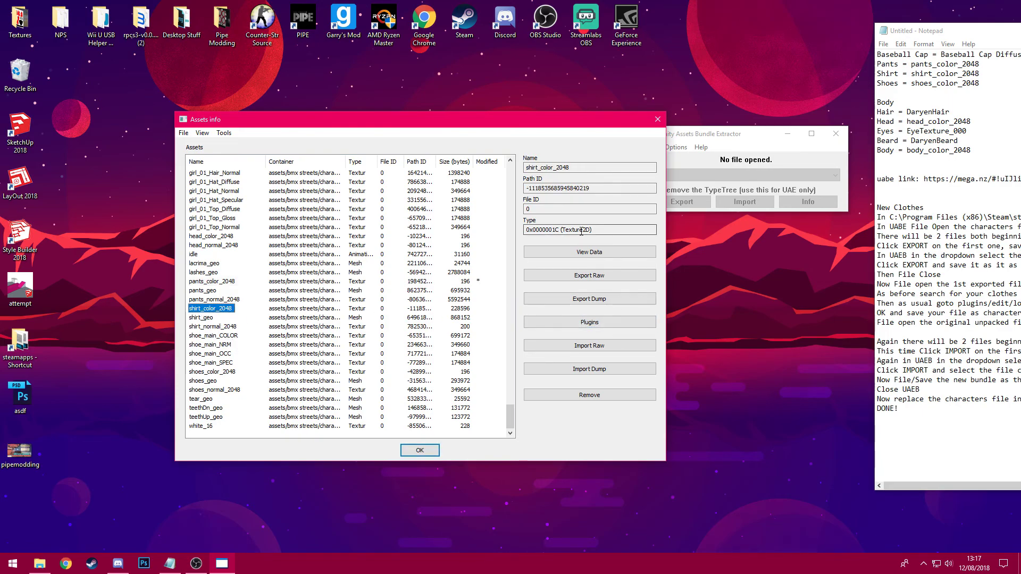
left_click(611, 322)
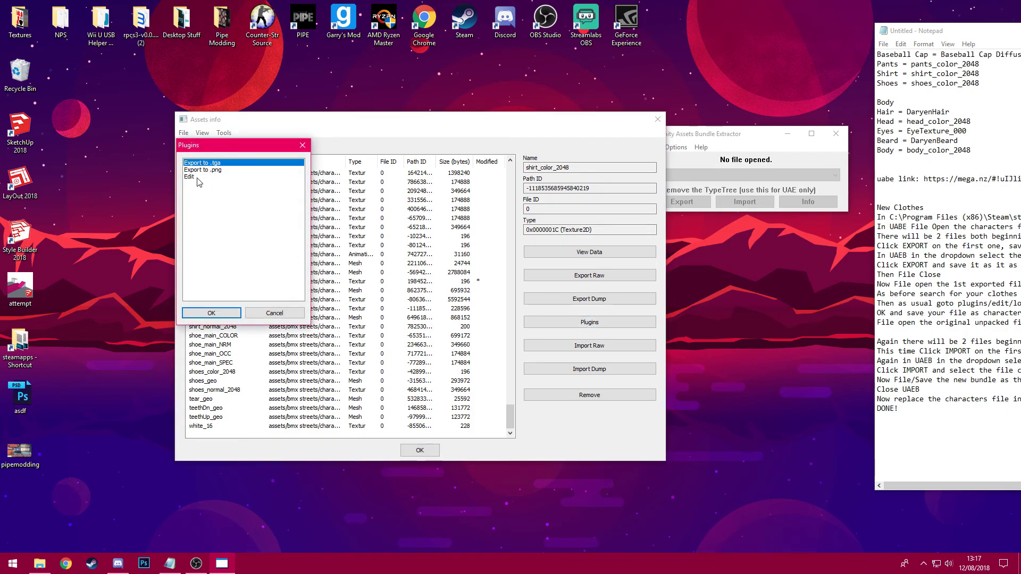
double_click(198, 179)
left_click(277, 335)
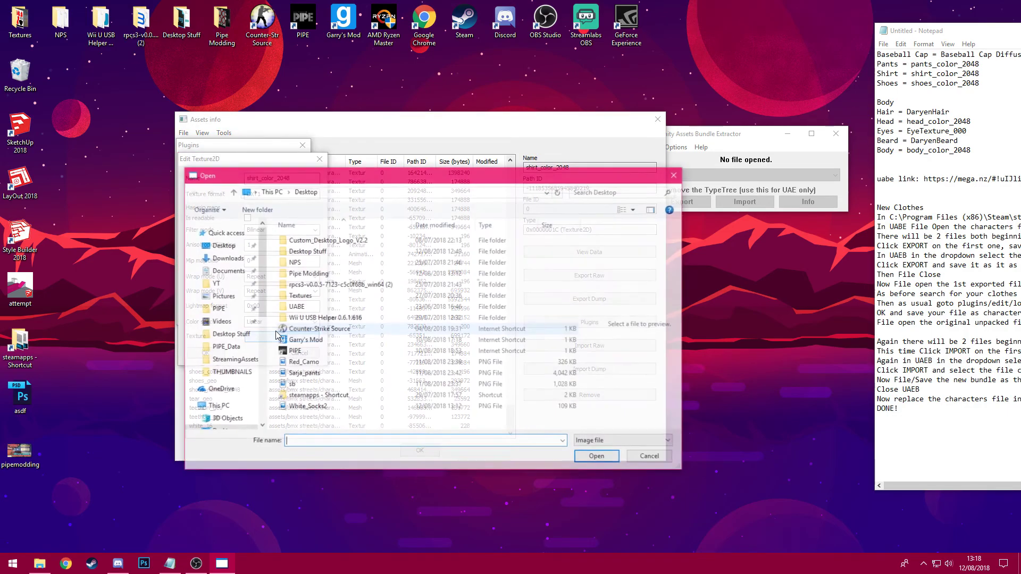
left_click(303, 362)
left_click(598, 457)
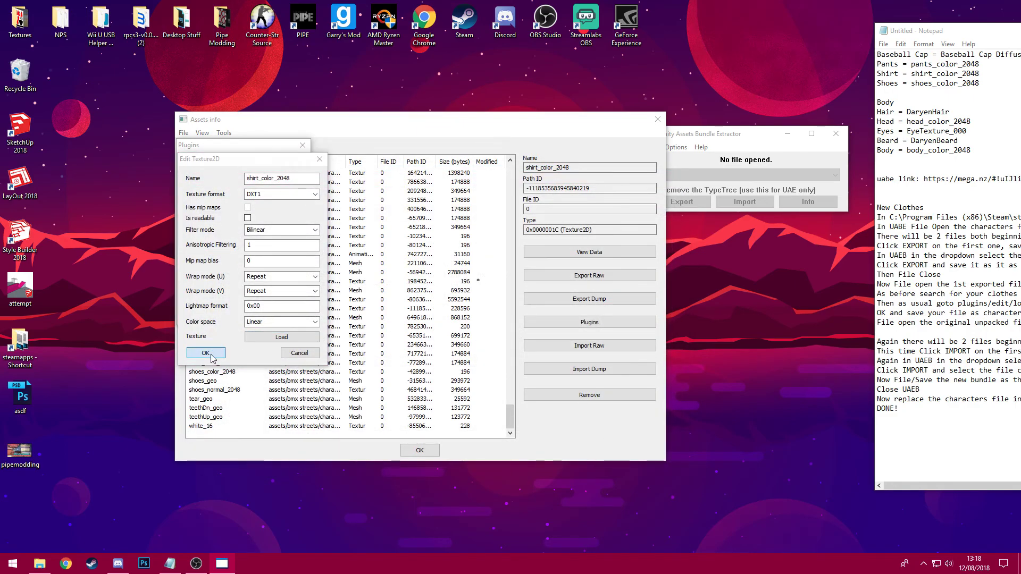
left_click(207, 353)
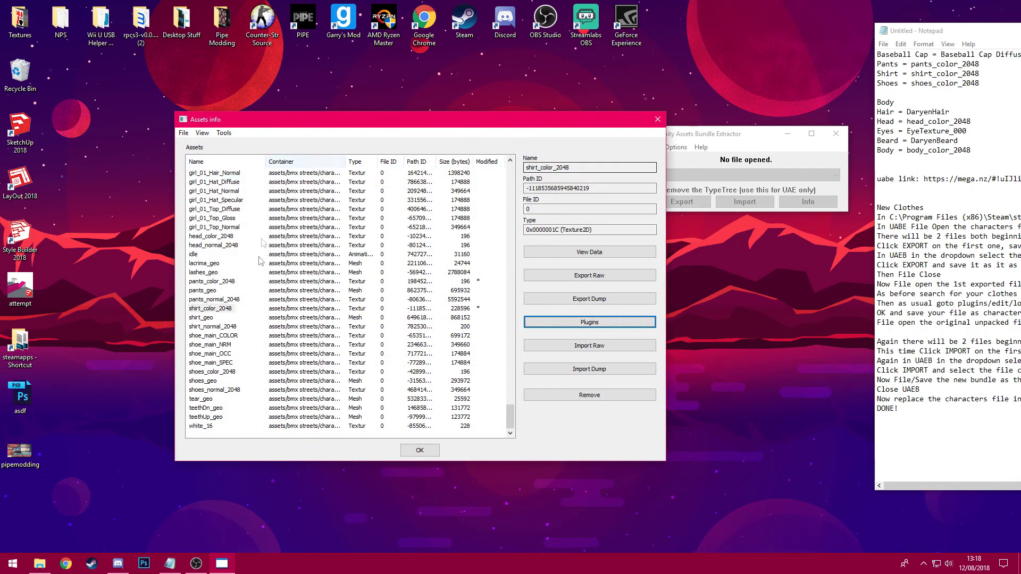
left_click_drag(401, 118, 405, 107)
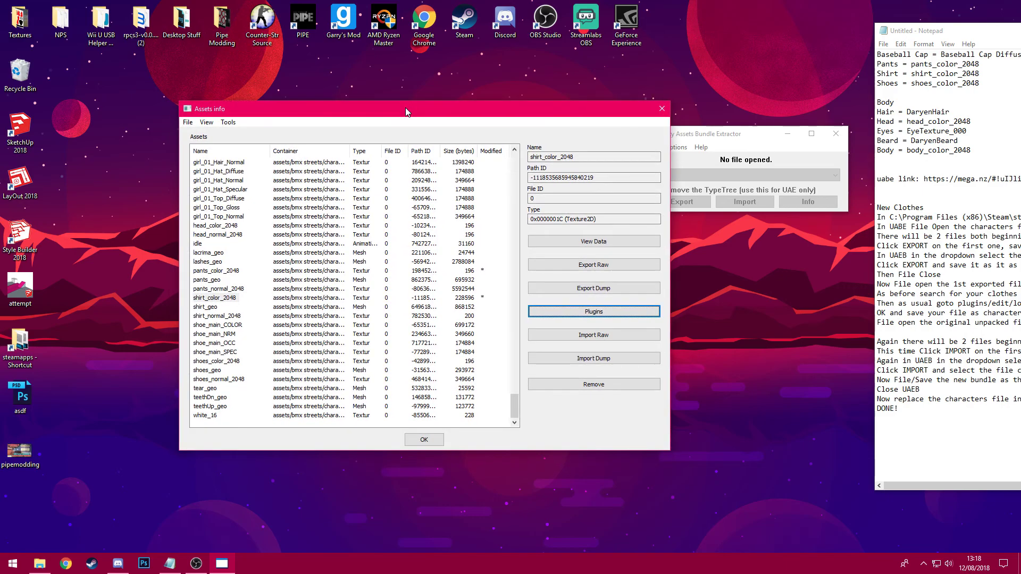
left_click(602, 314)
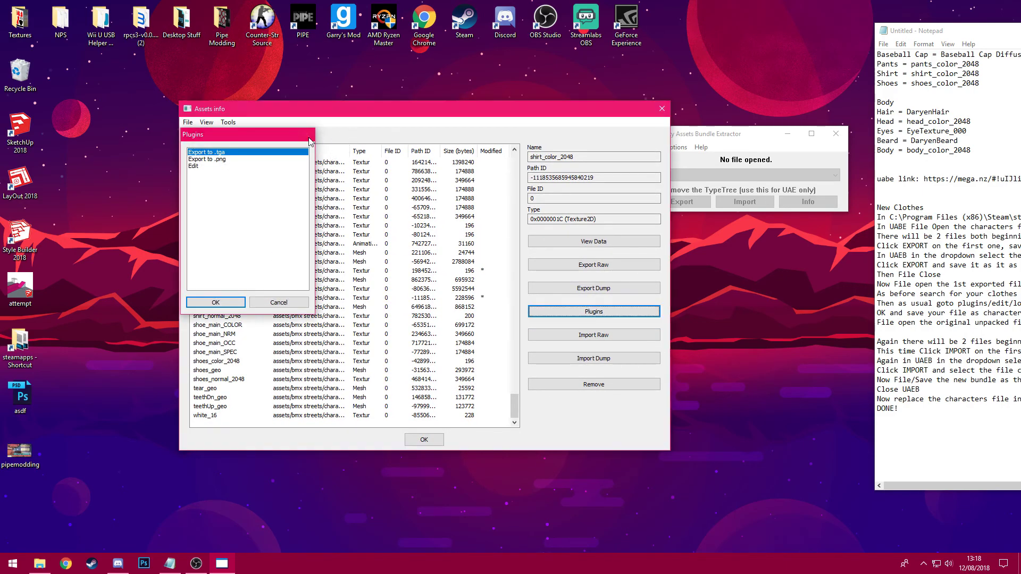
left_click(279, 302)
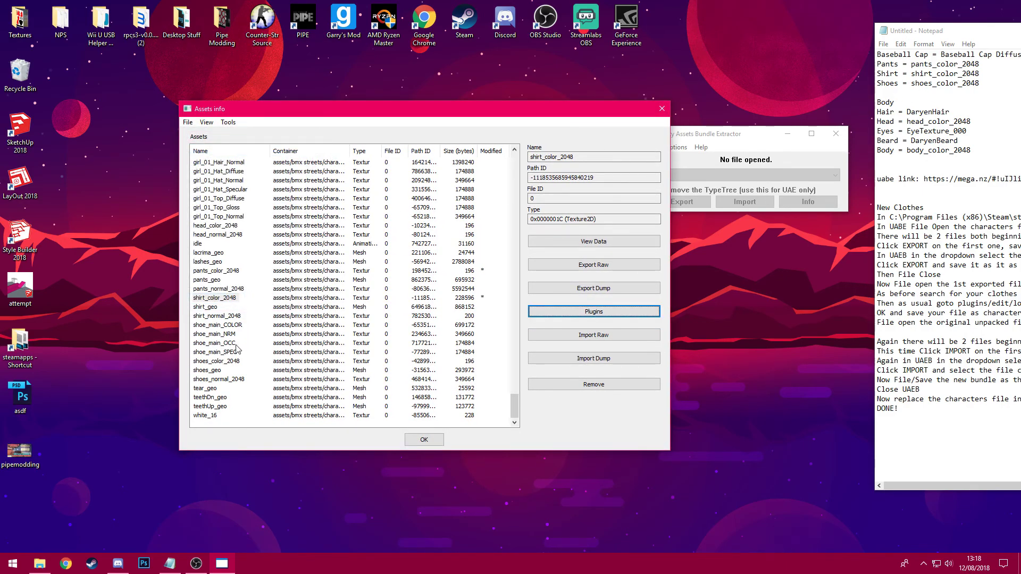
Step: Replace the image of the shoes_color_2048 texture with the sb file from the desktop, using the Edit plugin
left_click(215, 361)
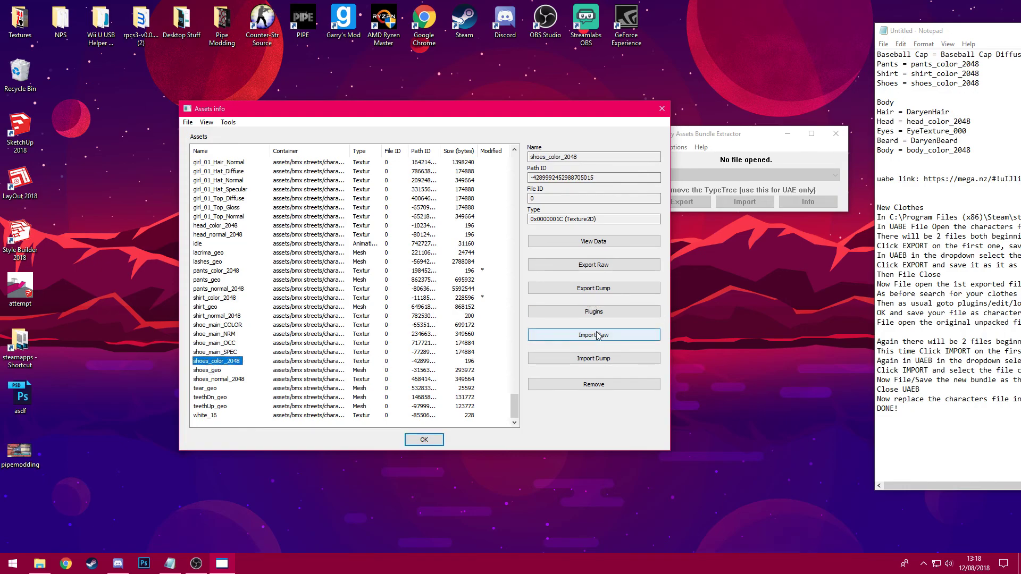
left_click(599, 314)
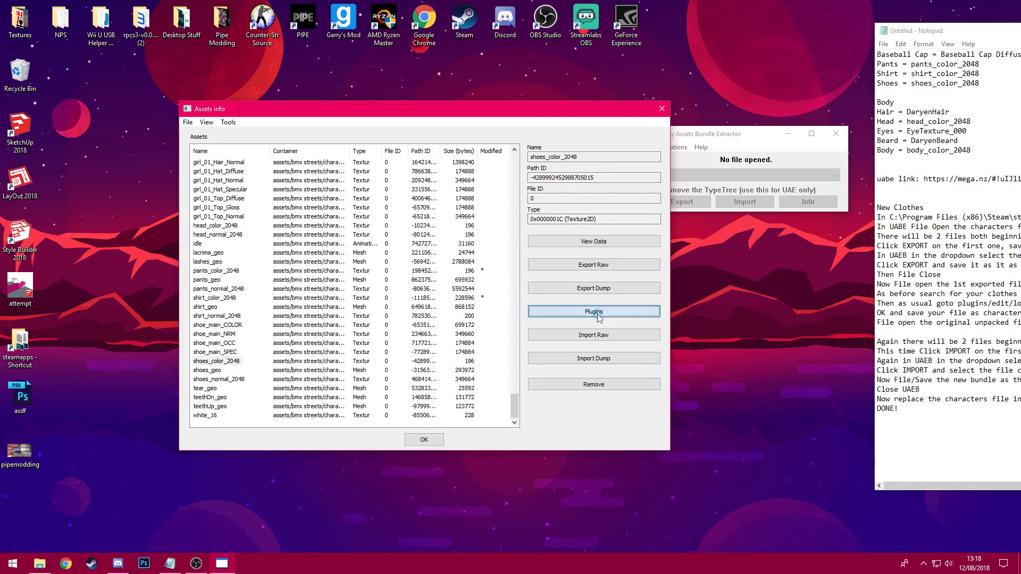
double_click(198, 167)
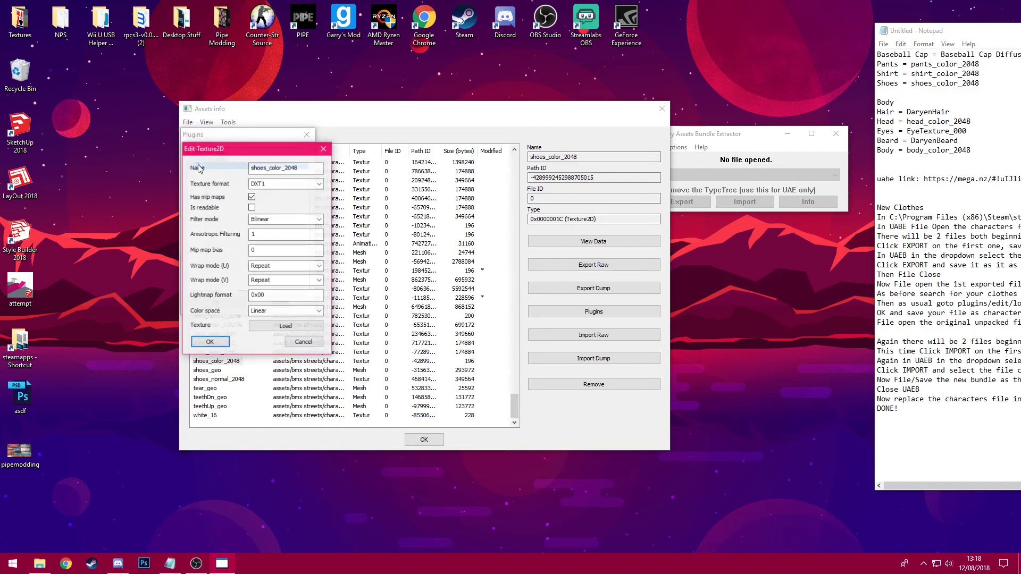
left_click(285, 326)
left_click(297, 374)
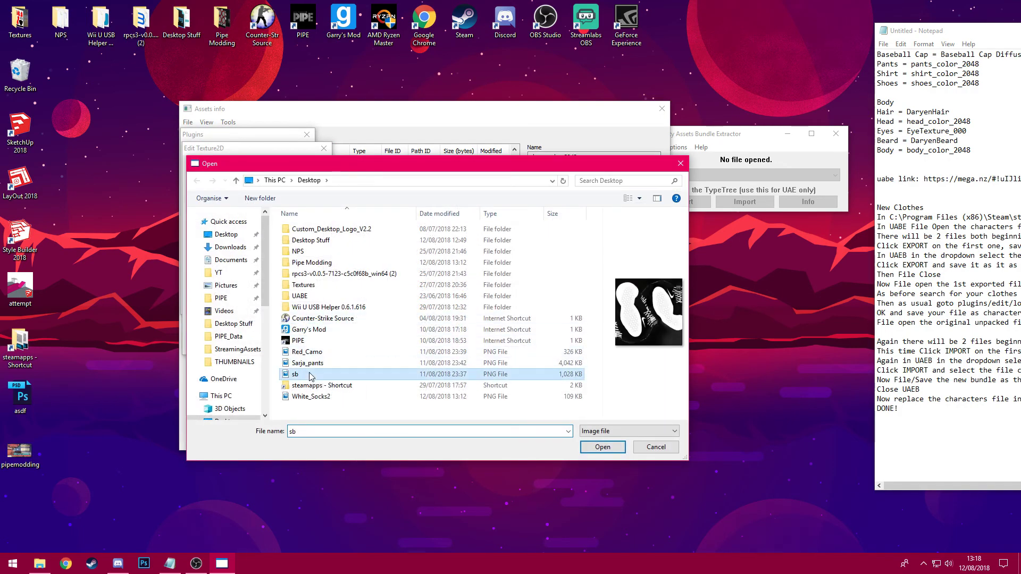
left_click(603, 447)
left_click(209, 341)
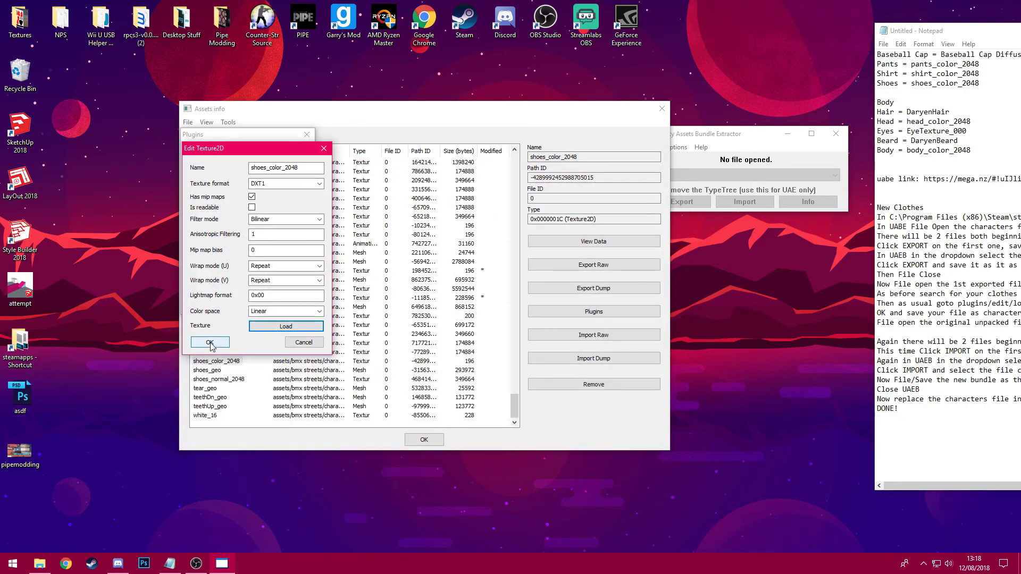
left_click(258, 193)
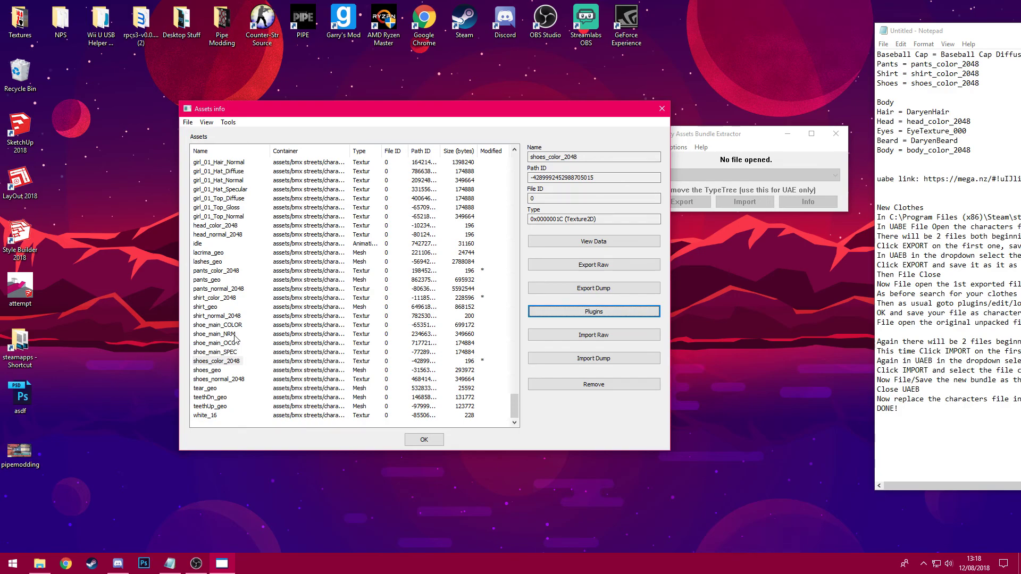
Step: Find the body_color_2048 texture in the asset list and load White_Socks2 into it with the Edit plugin at Normal (multithread) quality
left_click(207, 308)
key("b")
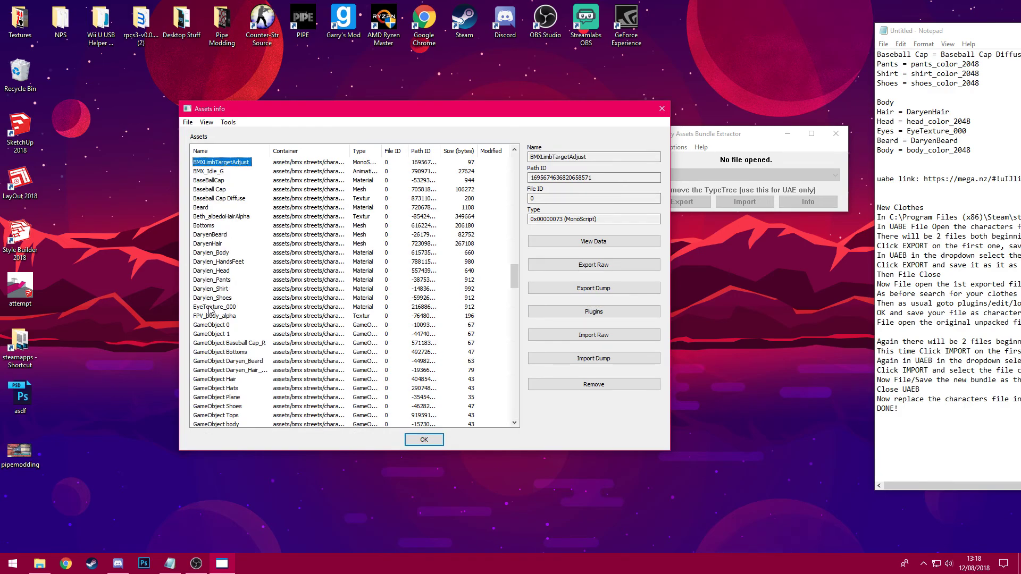
key("Down")
key("Down")
key("Down")
key("Down")
key("Down")
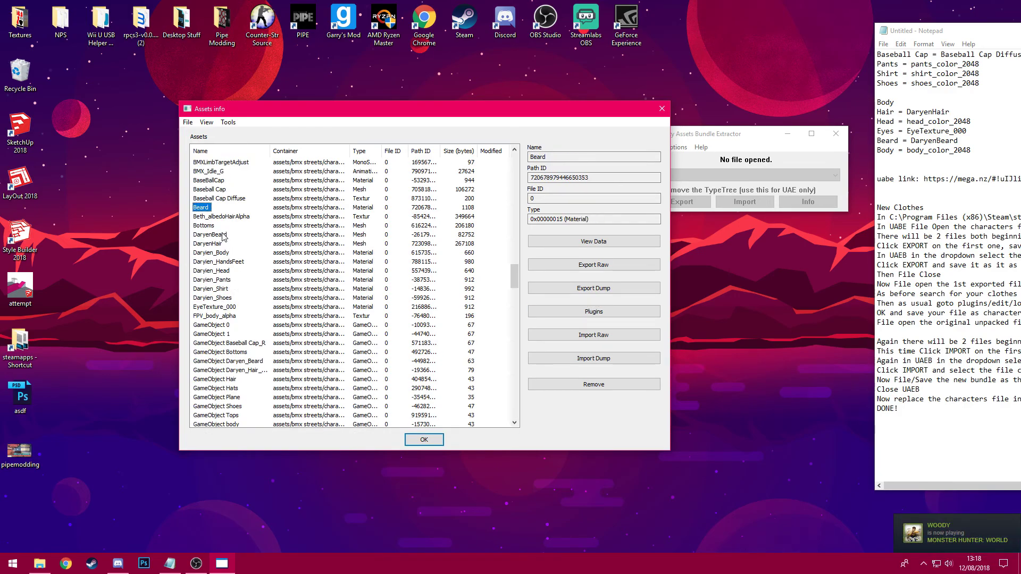
key("b")
key("l")
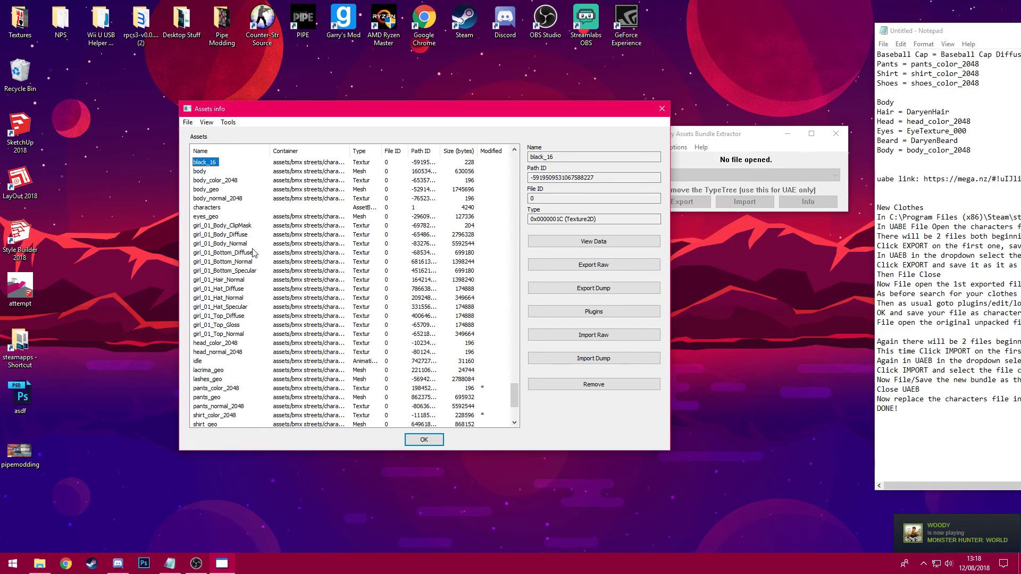
left_click(227, 181)
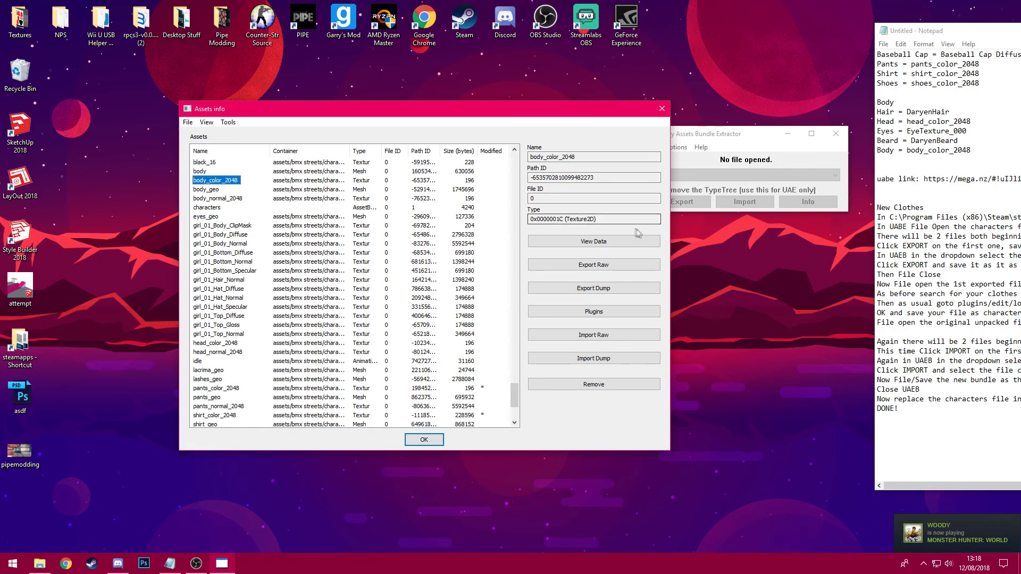
left_click(590, 314)
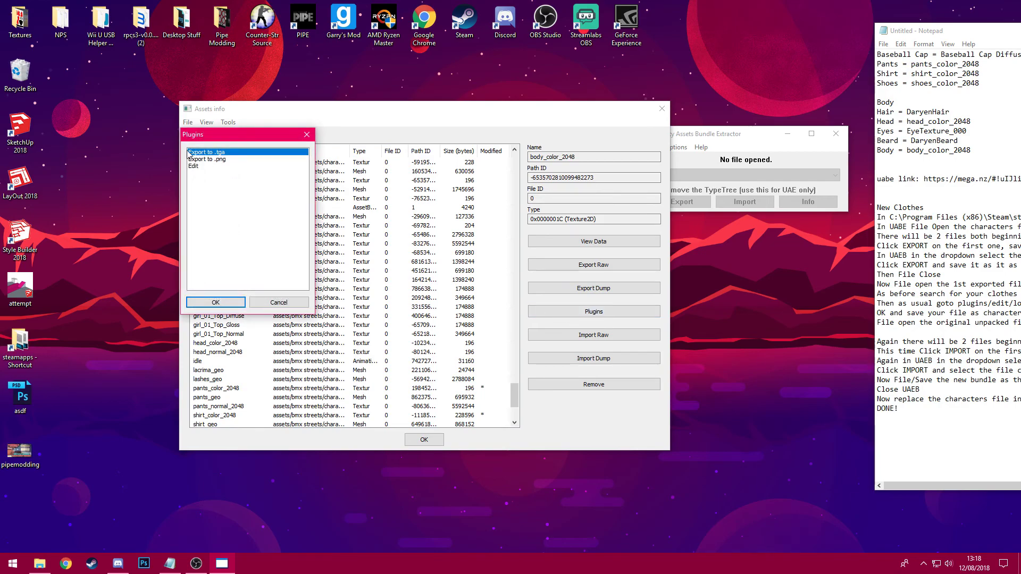
double_click(196, 167)
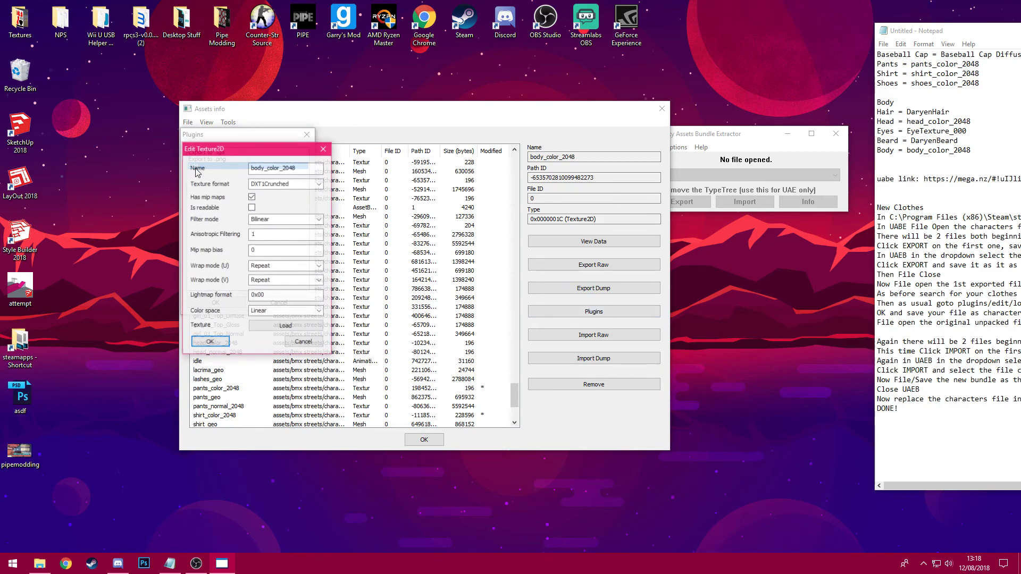
left_click(267, 326)
left_click(311, 396)
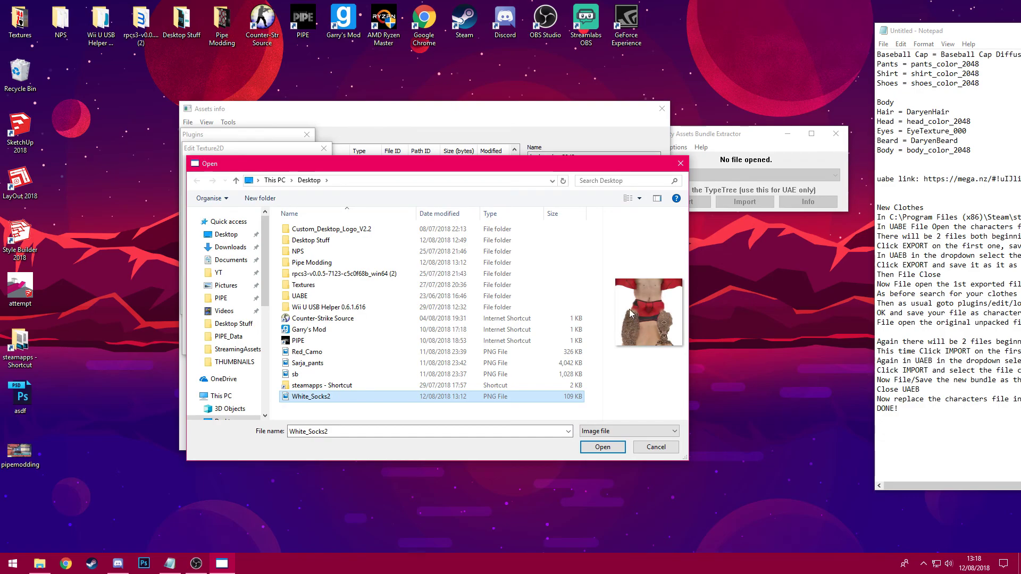
left_click(602, 446)
left_click(220, 347)
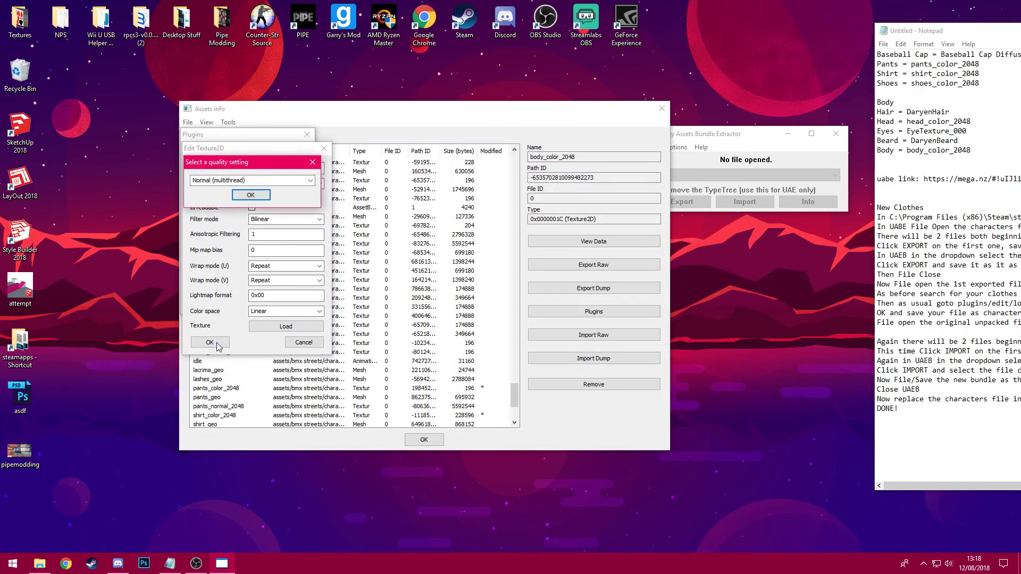
left_click(262, 200)
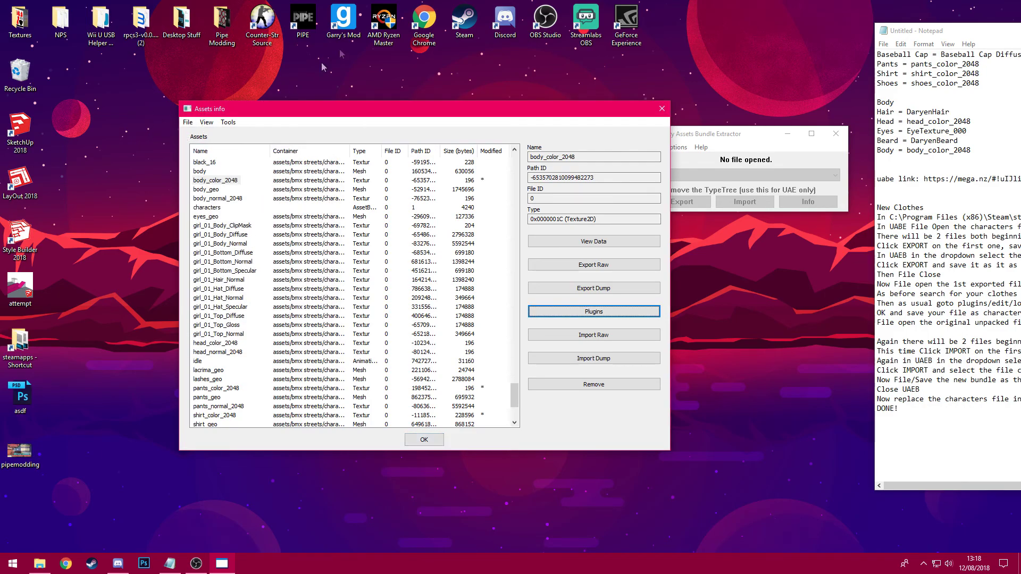
Step: Finish editing the assets and save the changes to the desktop as a Unity assets file named charactersClothesNEW
left_click(424, 440)
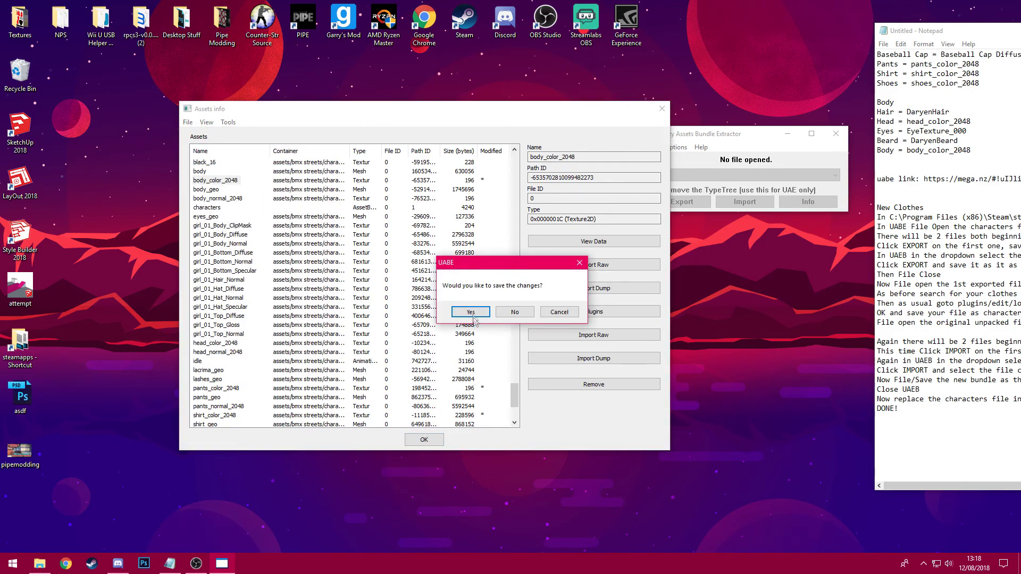
left_click(472, 313)
left_click_drag(306, 382, 284, 382)
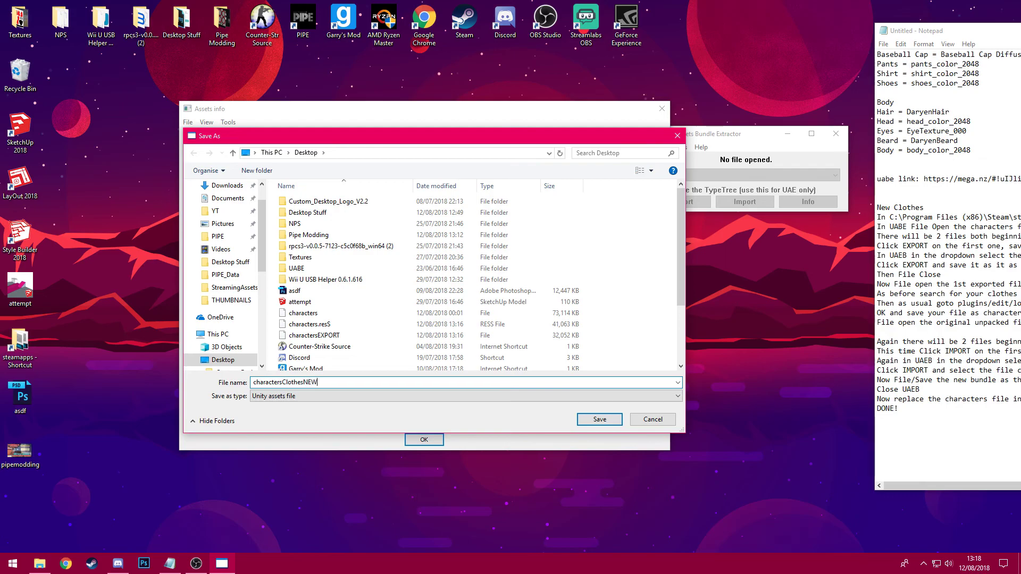
type("ClothesNEW")
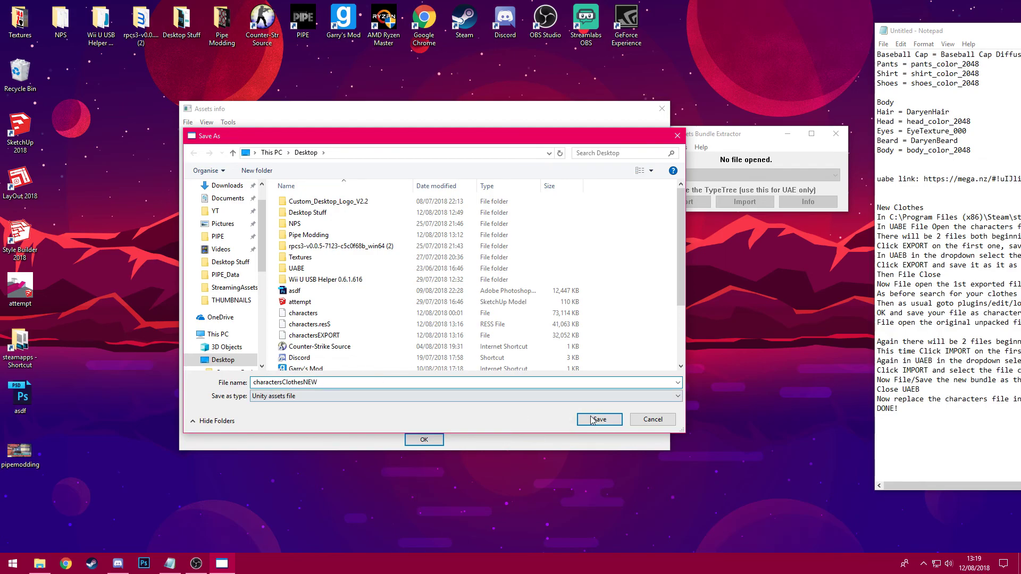
left_click(593, 419)
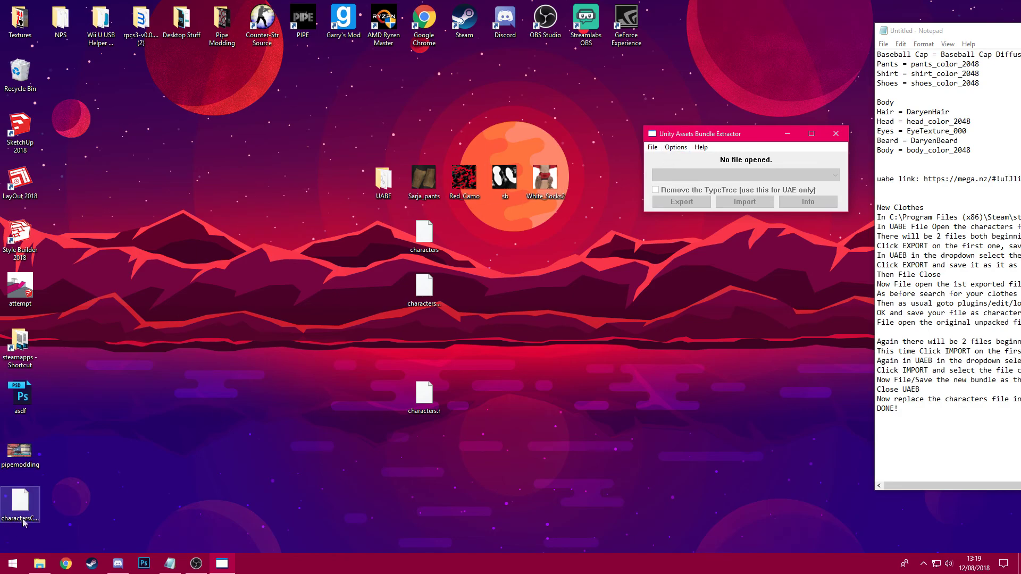
Step: Place the charactersClothesNEW file beside charactersEXPORT on the desktop and close the extractor
left_click(836, 132)
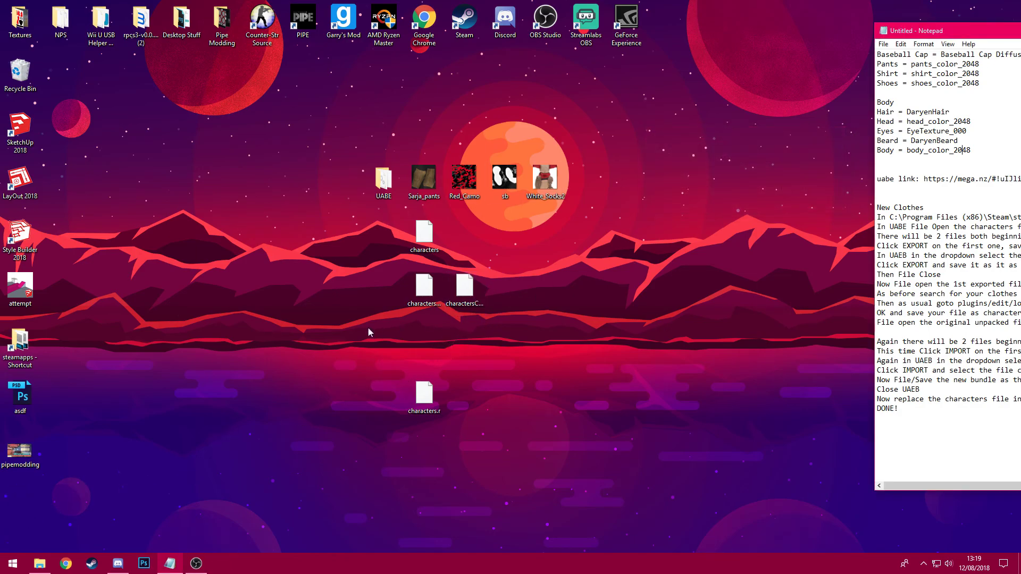
left_click(423, 290)
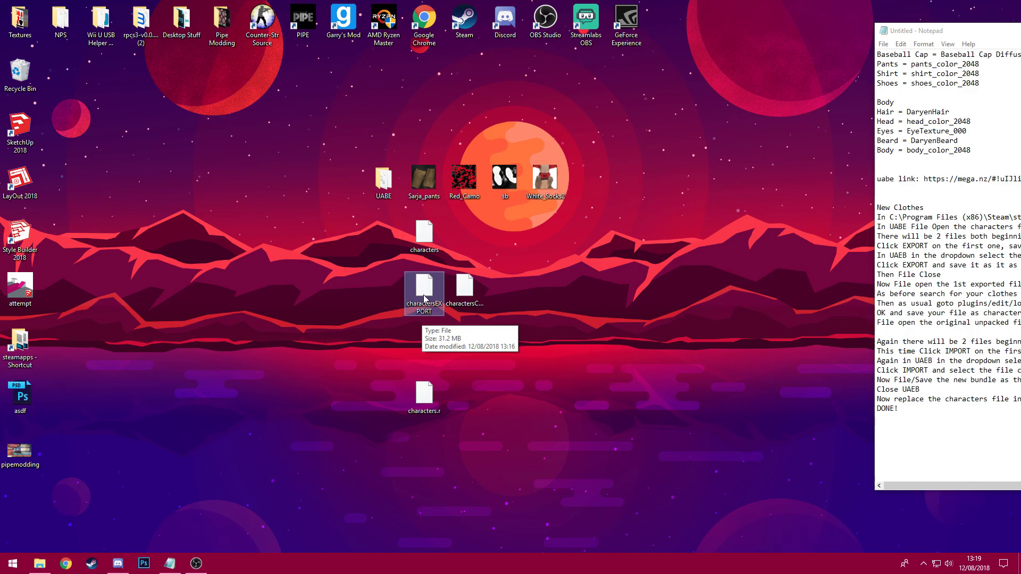
Step: Delete the charactersEXPORT file from the desktop and place charactersClothesNEW beside the characters.resS file
left_click(464, 290)
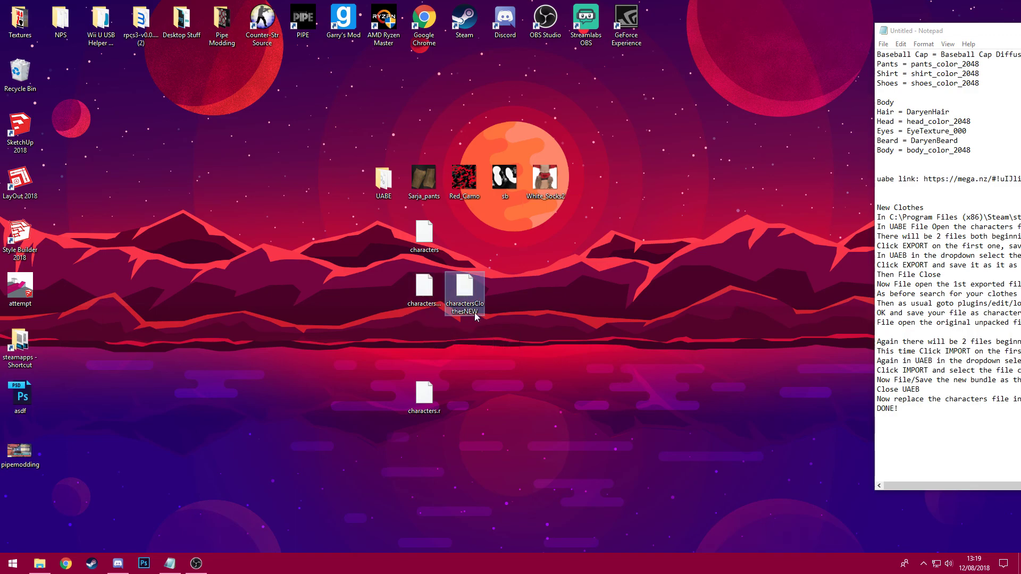
left_click(430, 301)
key("Delete")
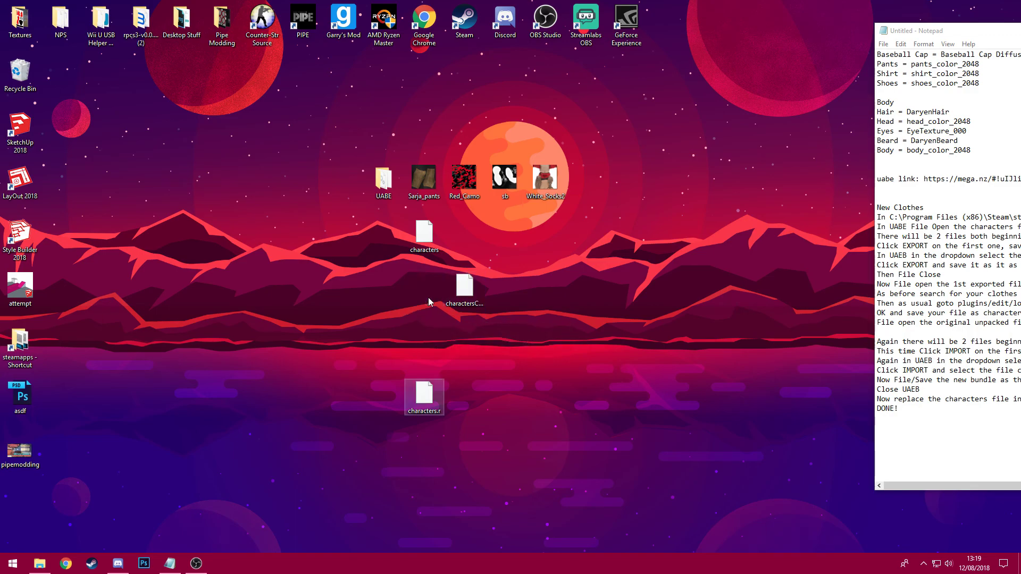
left_click_drag(464, 293, 393, 396)
Step: Launch AssetBundleExtractor from the UABE folder, close the folder, and open the original characters file from the desktop
double_click(384, 179)
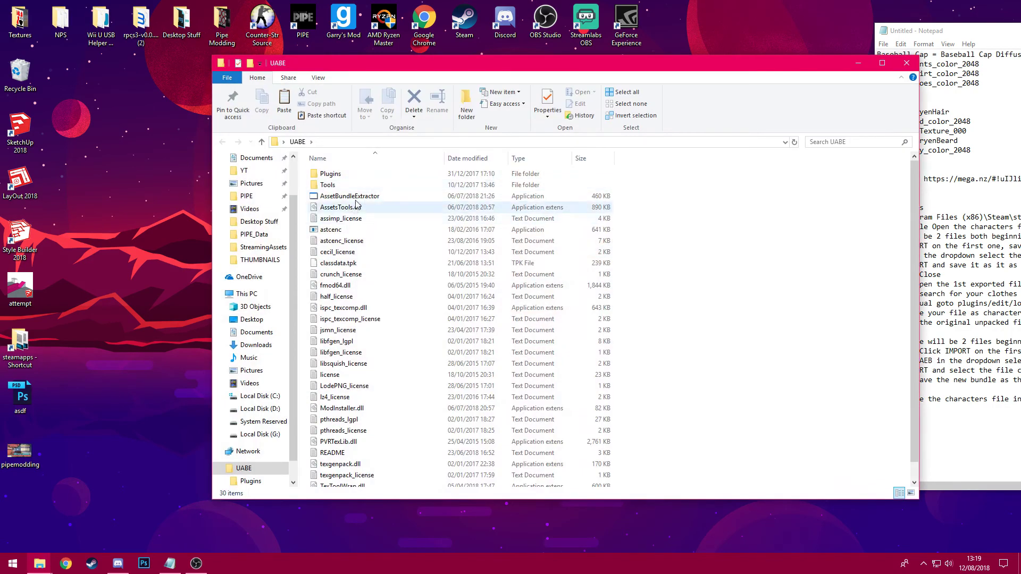
double_click(349, 196)
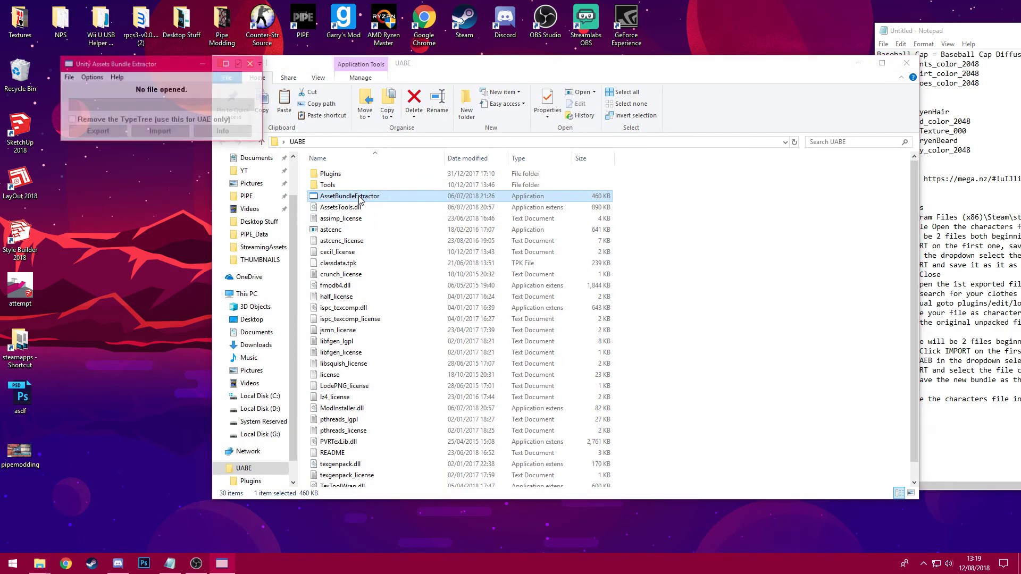
left_click(913, 62)
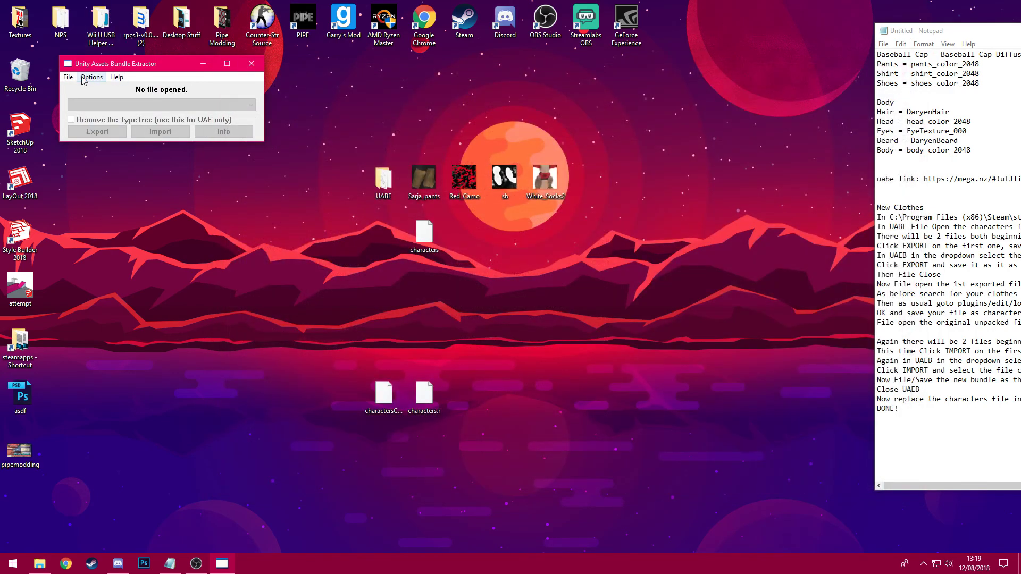
left_click(68, 77)
left_click(85, 89)
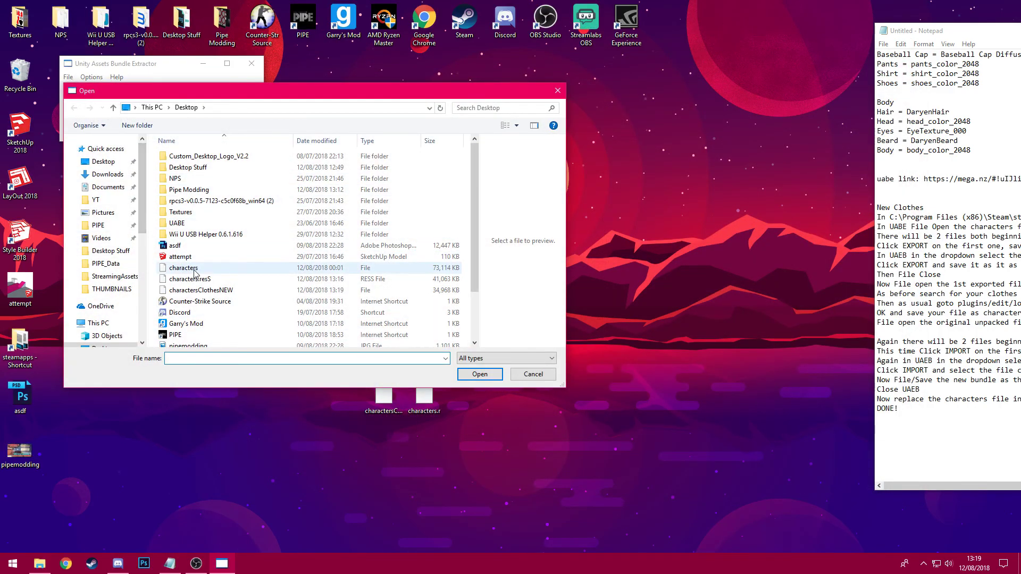
left_click(195, 268)
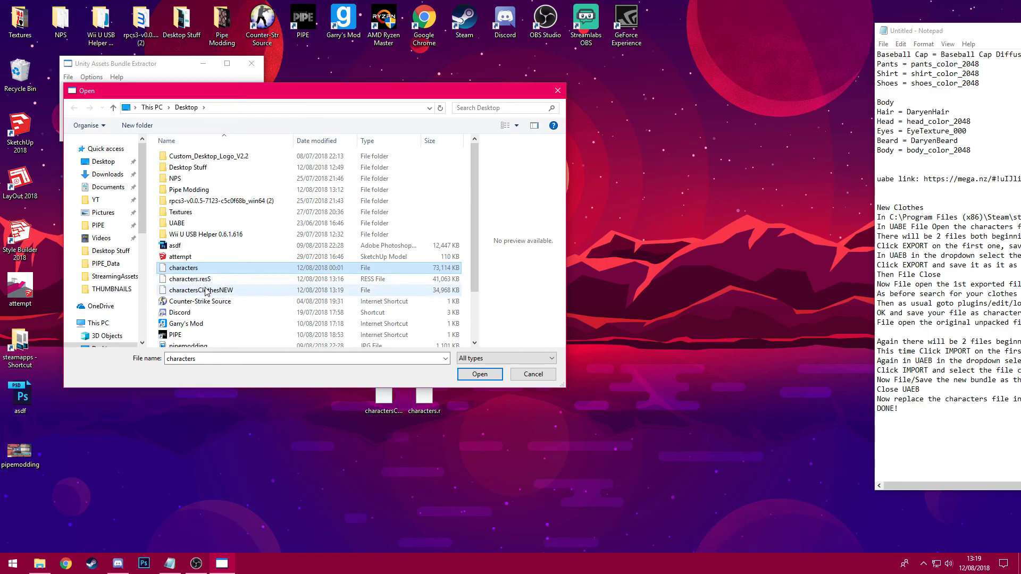
left_click(479, 374)
right_click(453, 368)
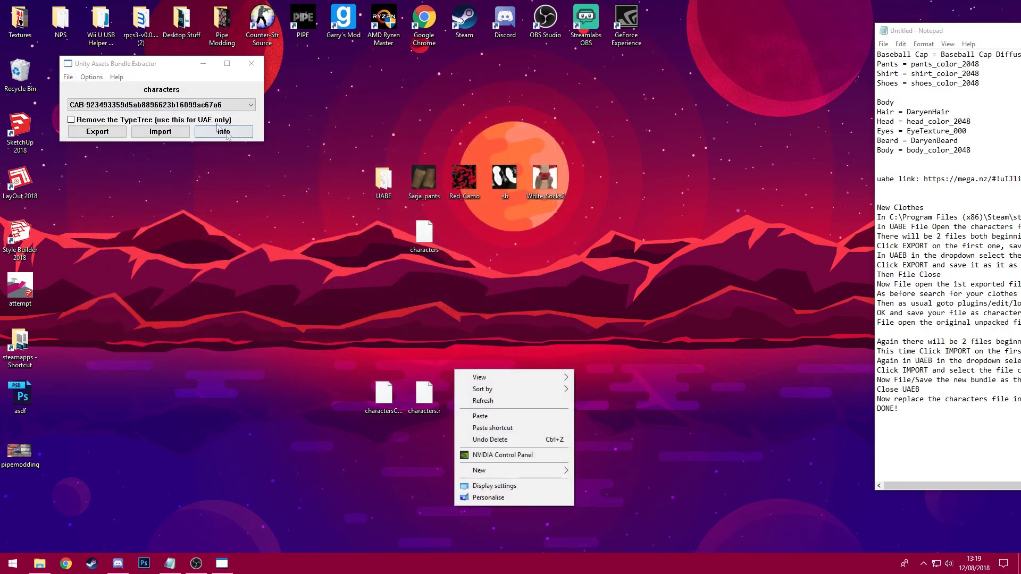
left_click(479, 397)
Step: Import charactersClothesNEW from the desktop into the bundle's first CAB entry, showing all file types
left_click_drag(159, 63, 203, 58)
left_click(204, 125)
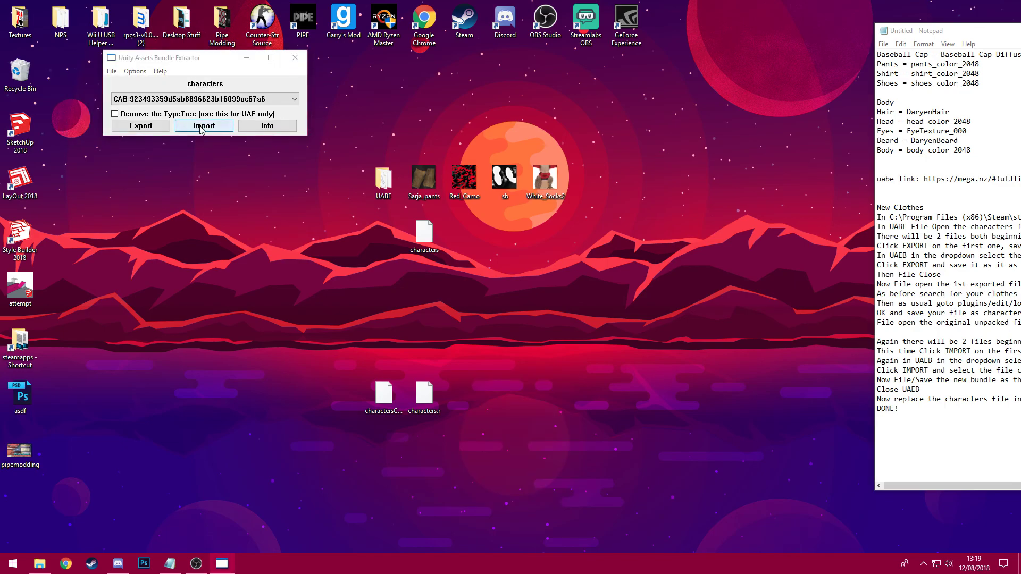
left_click(549, 352)
left_click(532, 371)
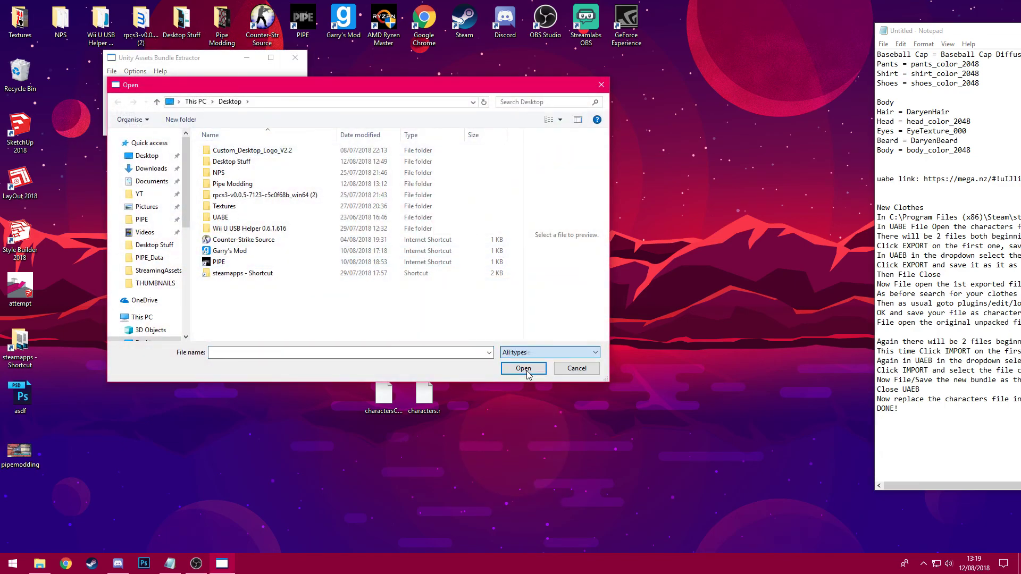
left_click_drag(250, 87, 537, 65)
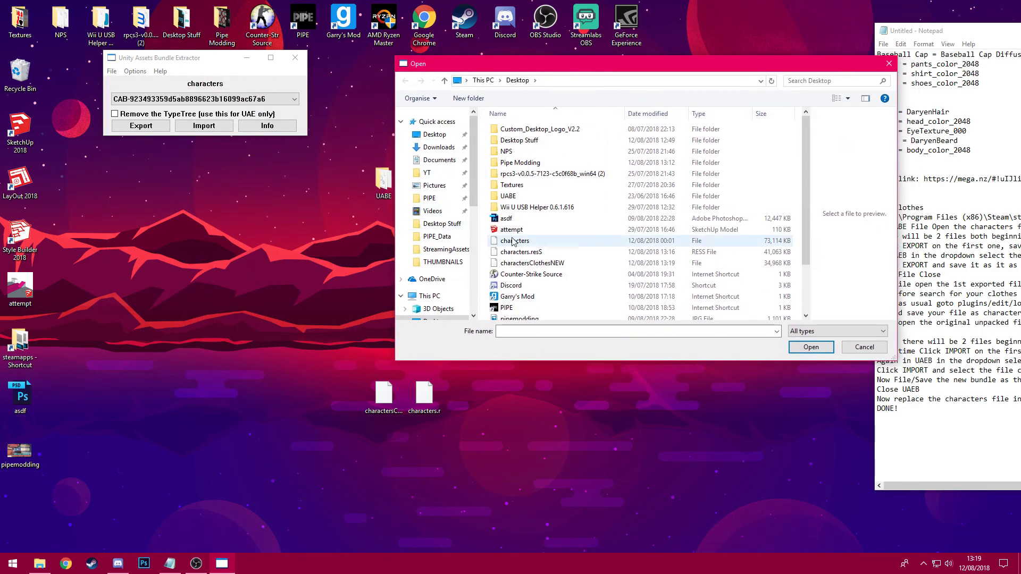
left_click(531, 264)
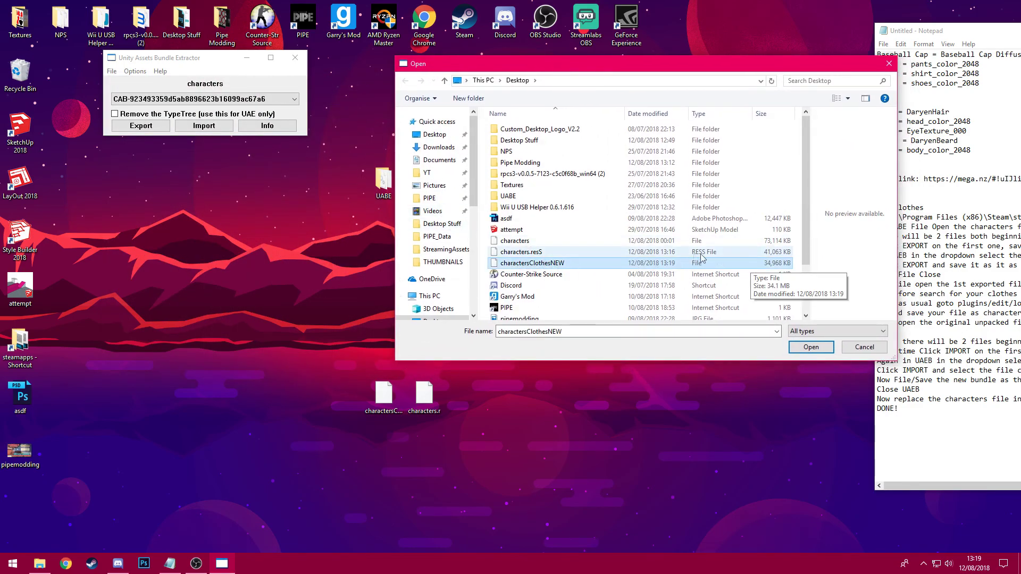
left_click(809, 348)
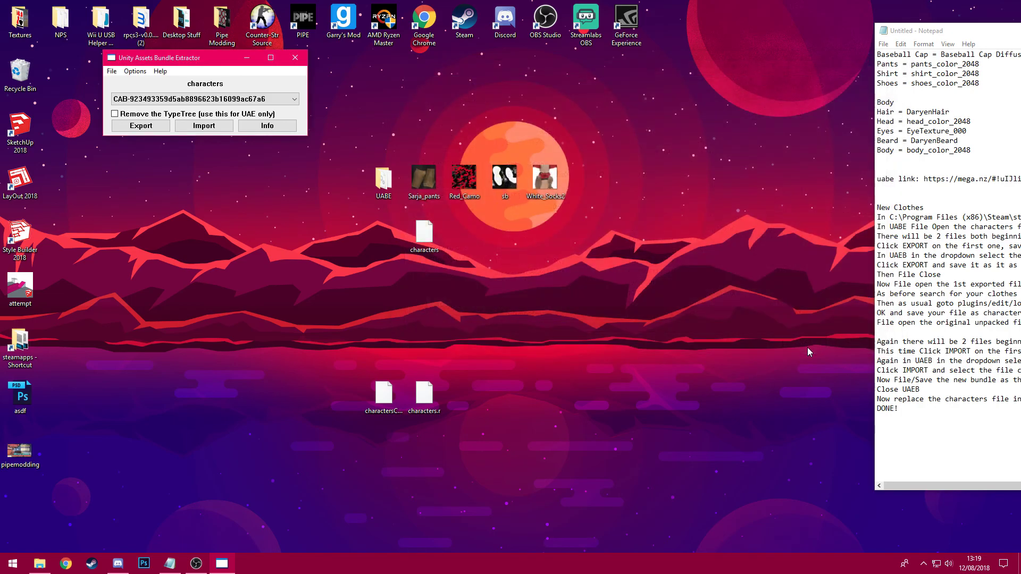
Step: Select the bundle's CAB entry ending in .resS and import characters.resS from the desktop into it
left_click_drag(160, 58, 237, 60)
left_click(290, 101)
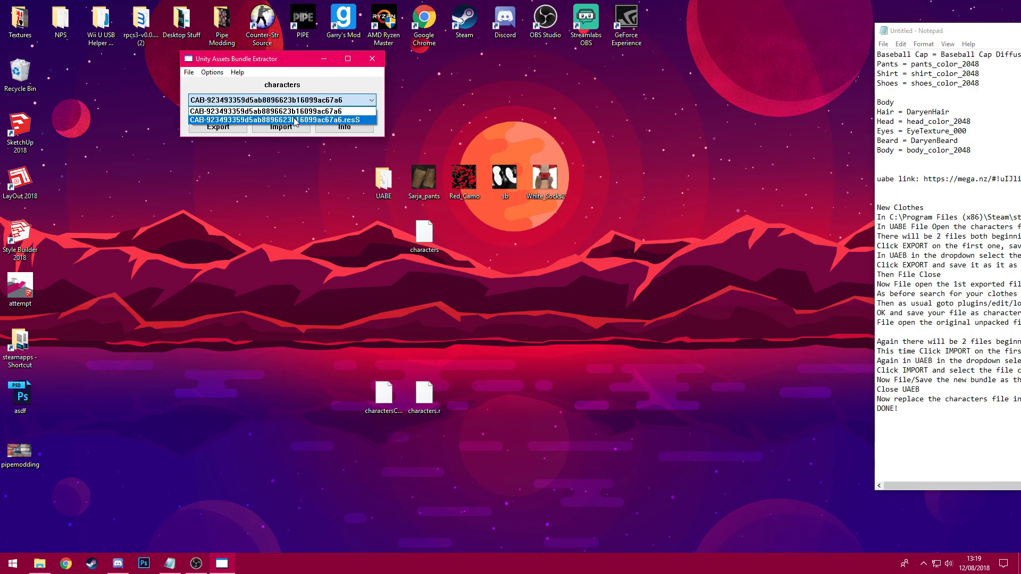
left_click(294, 120)
left_click(272, 129)
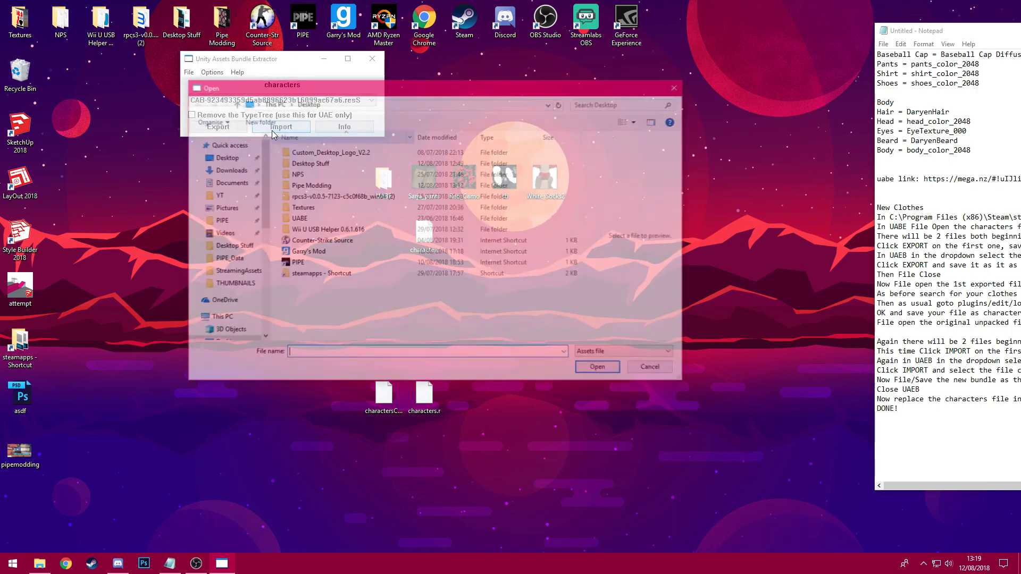
left_click(629, 354)
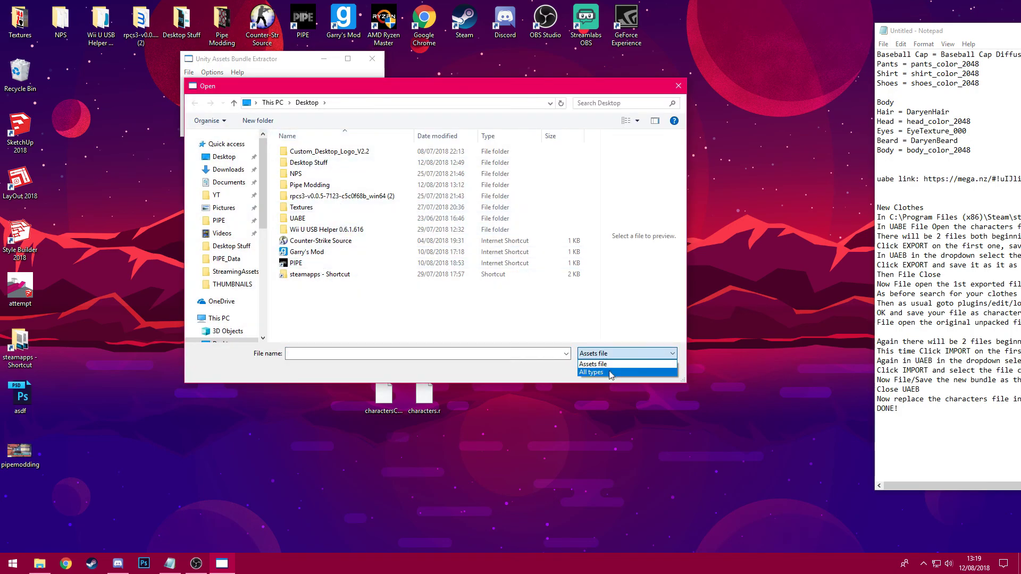
left_click(612, 373)
left_click(331, 275)
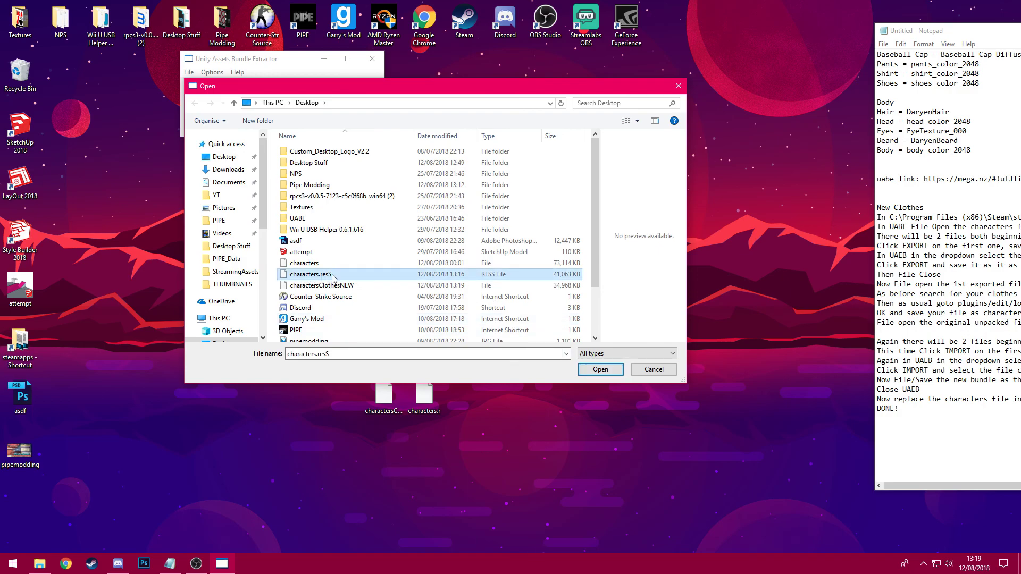
left_click(594, 369)
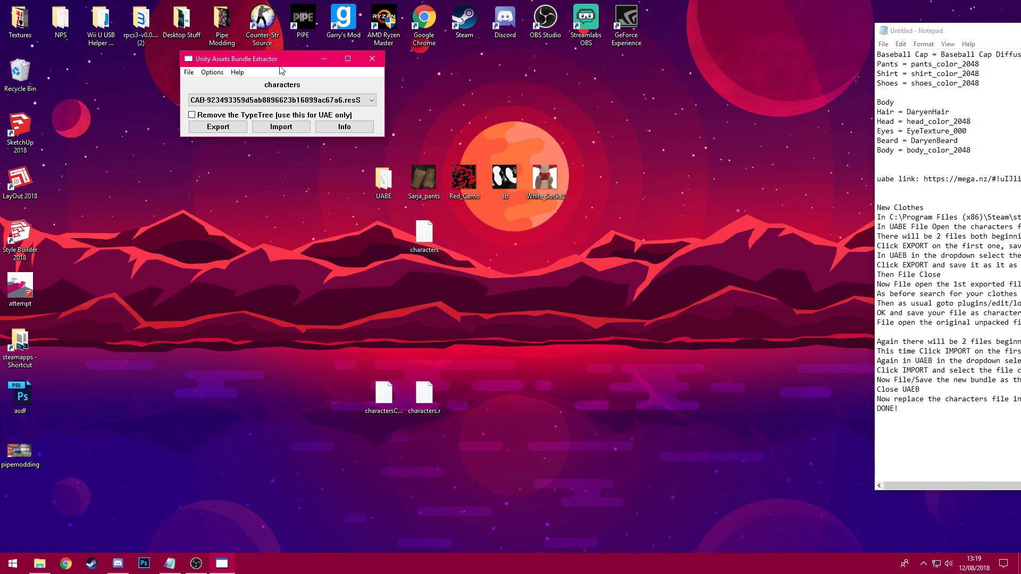
Step: Save the modified bundle as characters in PIPE_Data's StreamingAssets folder and check the file in File Explorer
left_click_drag(261, 71, 322, 128)
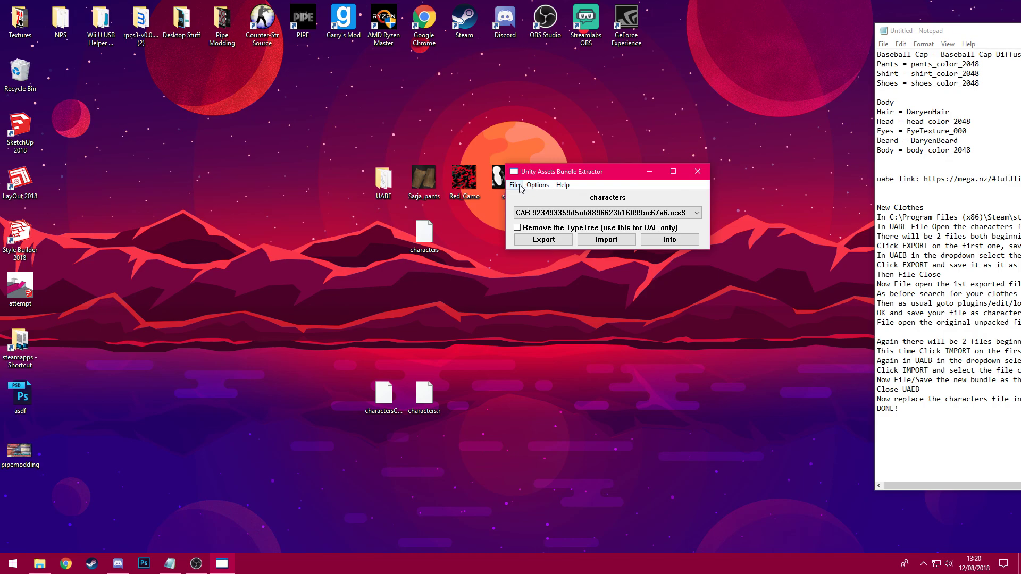
left_click(515, 185)
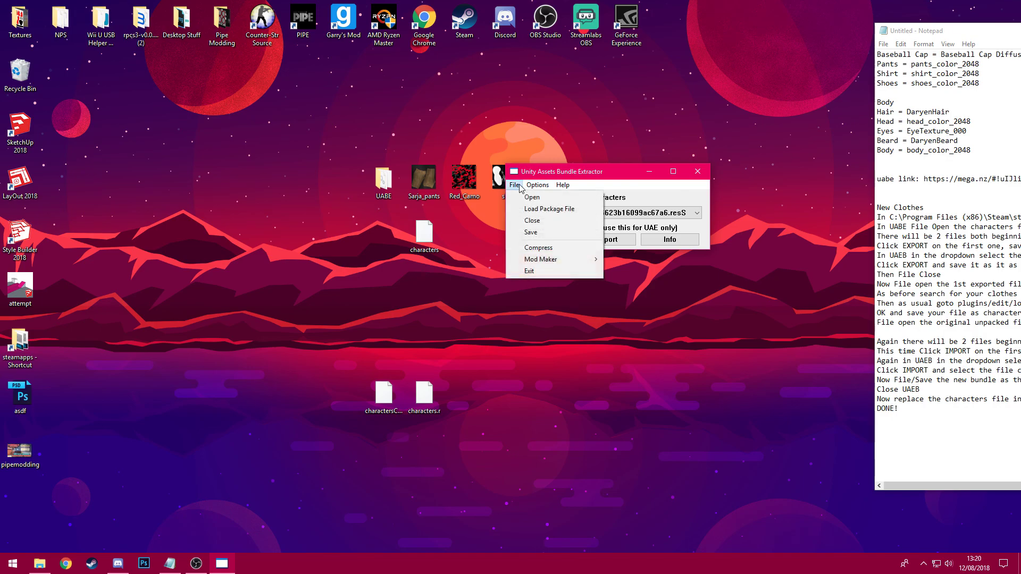
left_click(554, 238)
left_click_drag(615, 207, 536, 170)
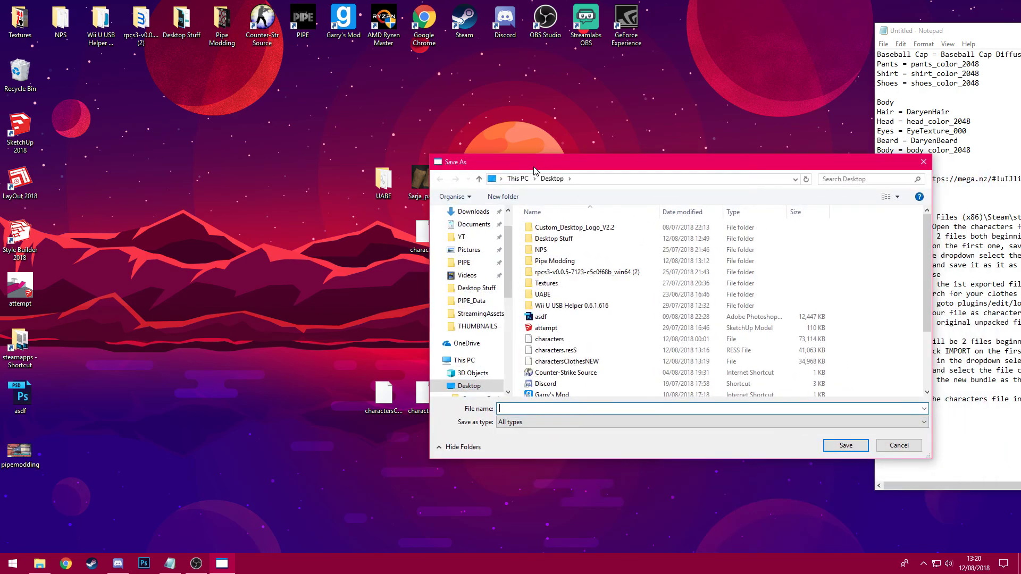
left_click(473, 300)
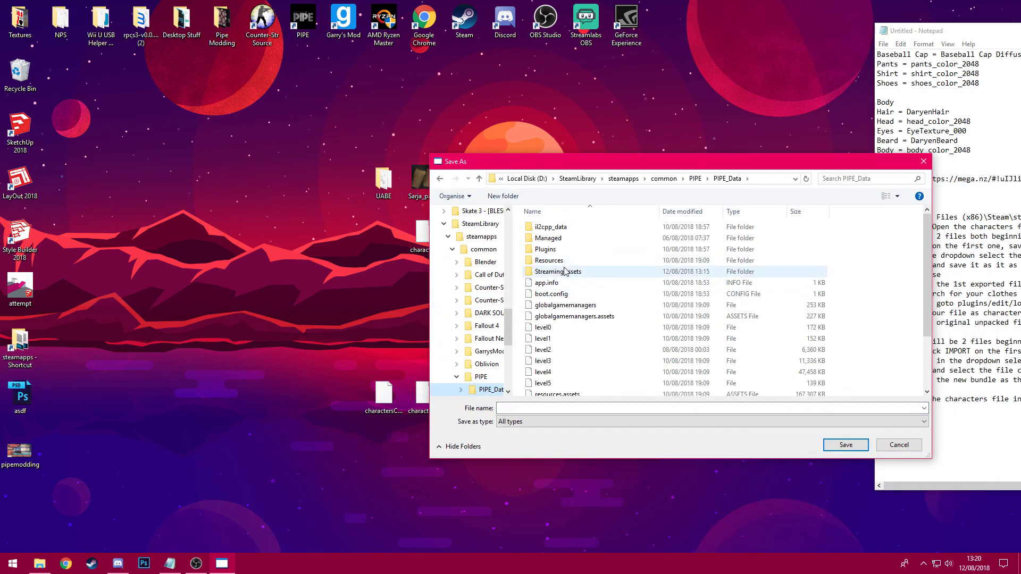
double_click(565, 271)
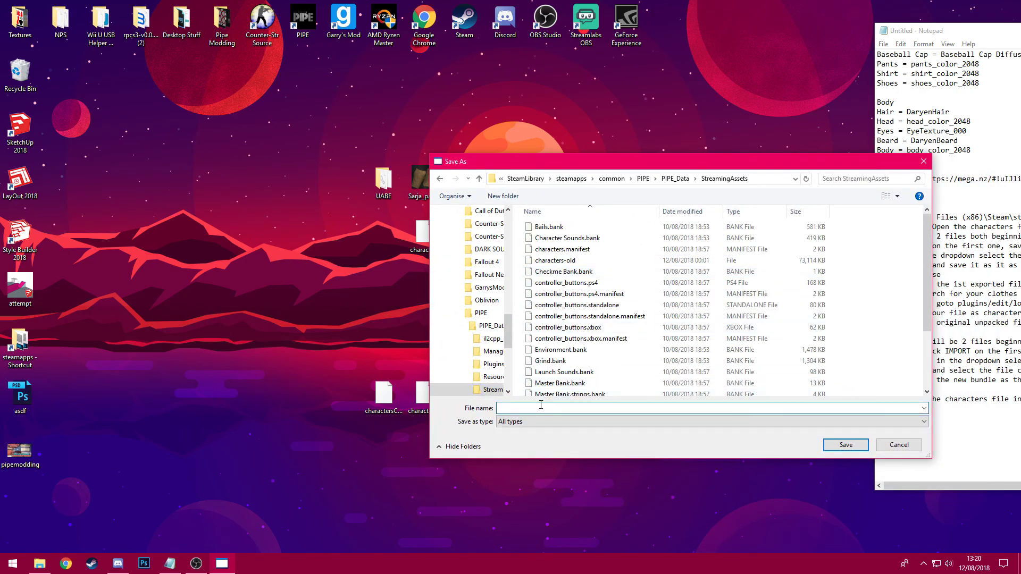
type("characte")
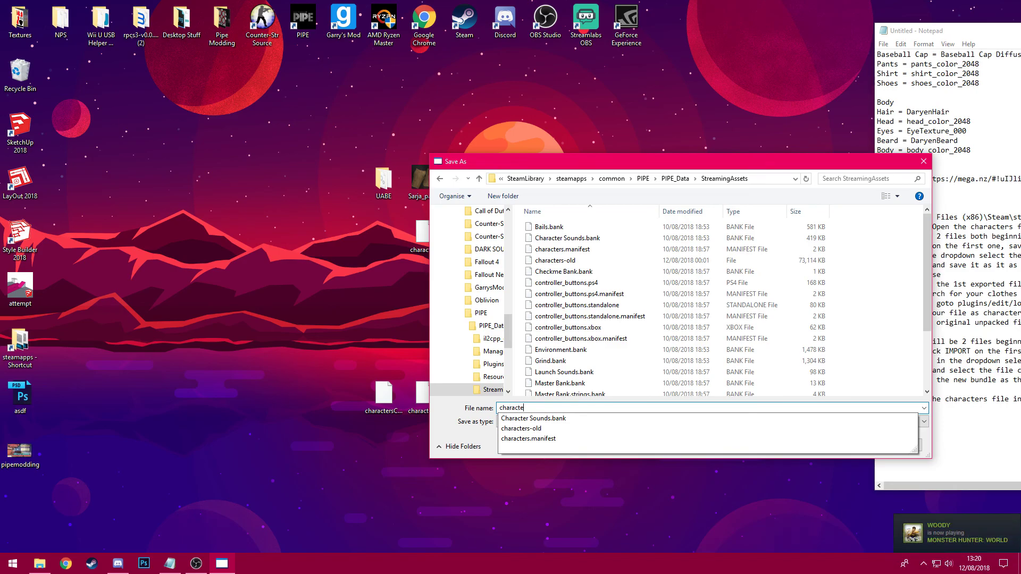
type("rs")
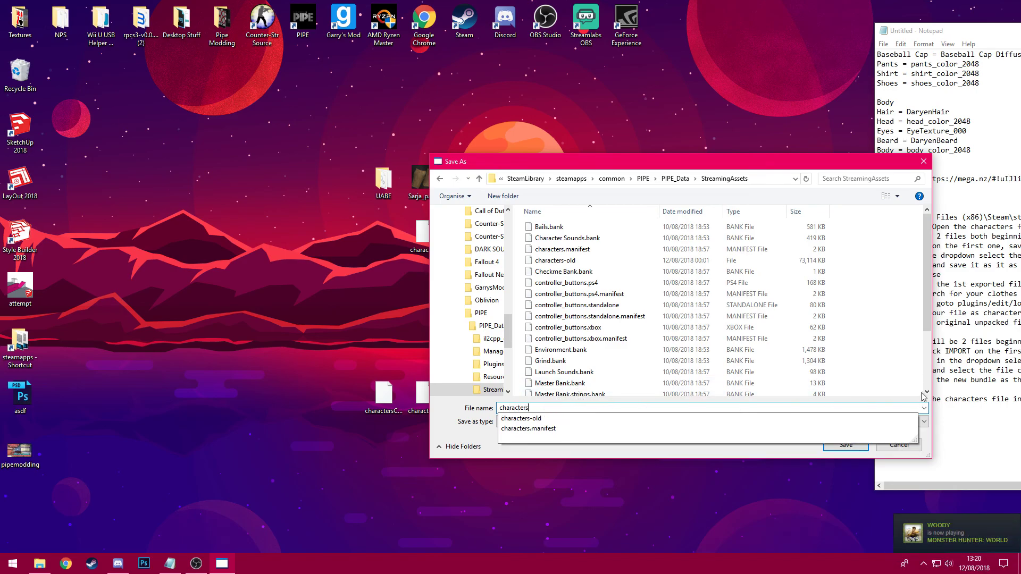
key("Escape")
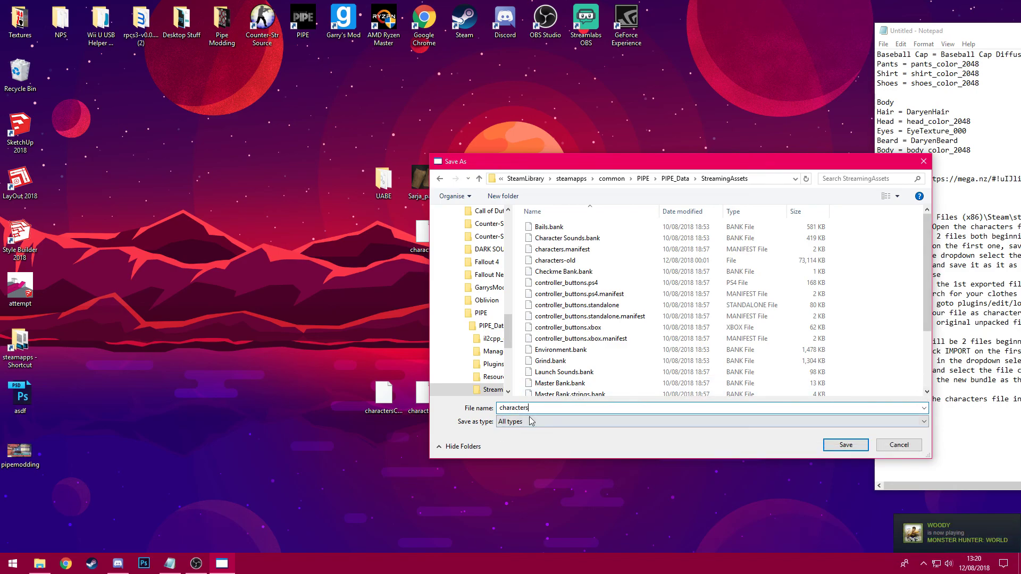
left_click(834, 451)
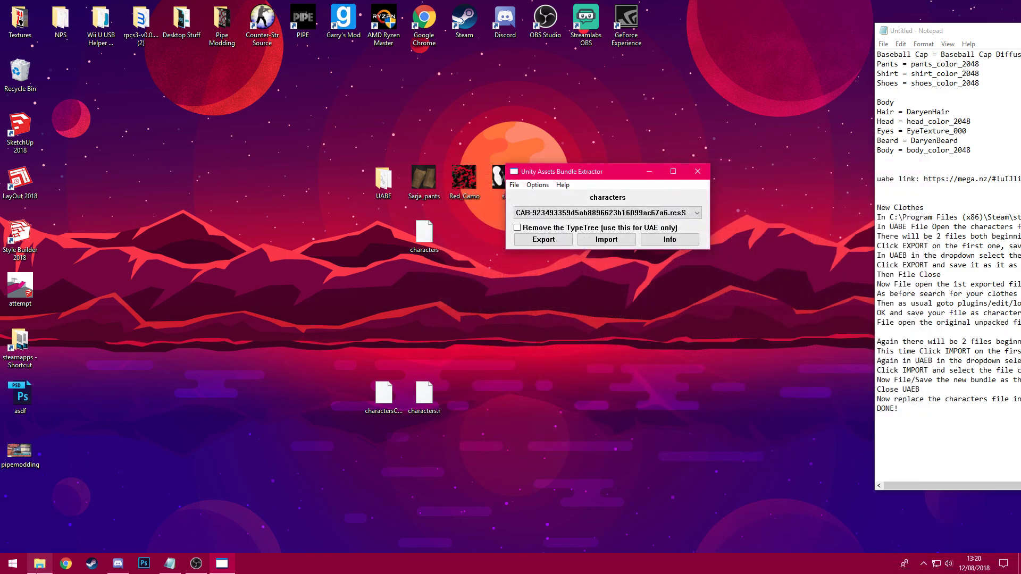
left_click(39, 563)
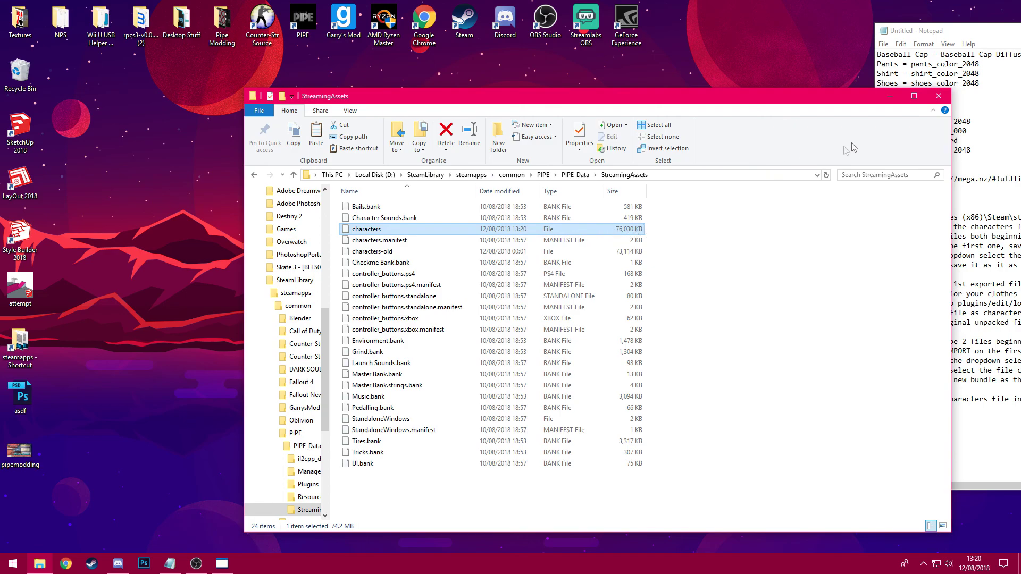
left_click(938, 96)
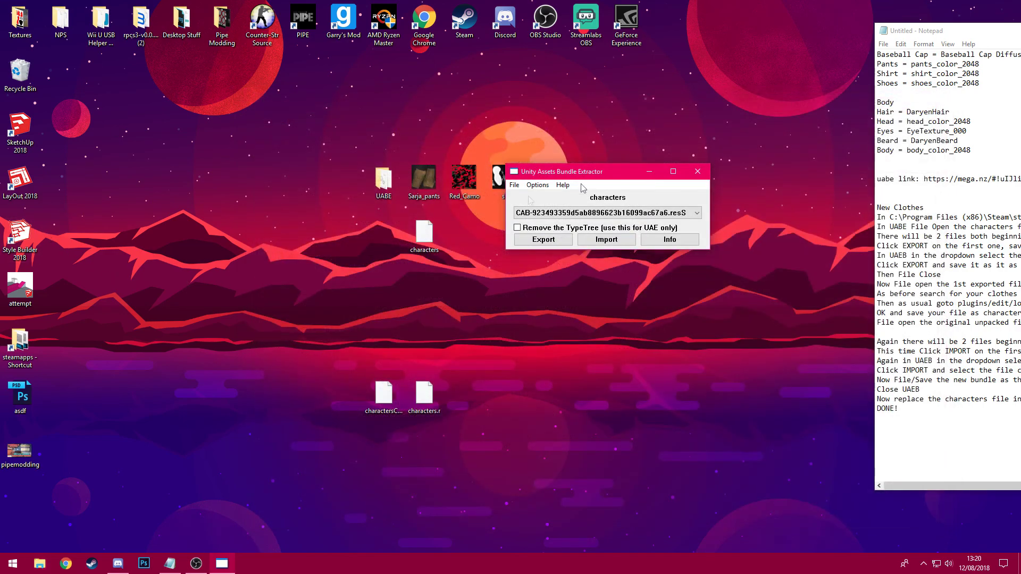